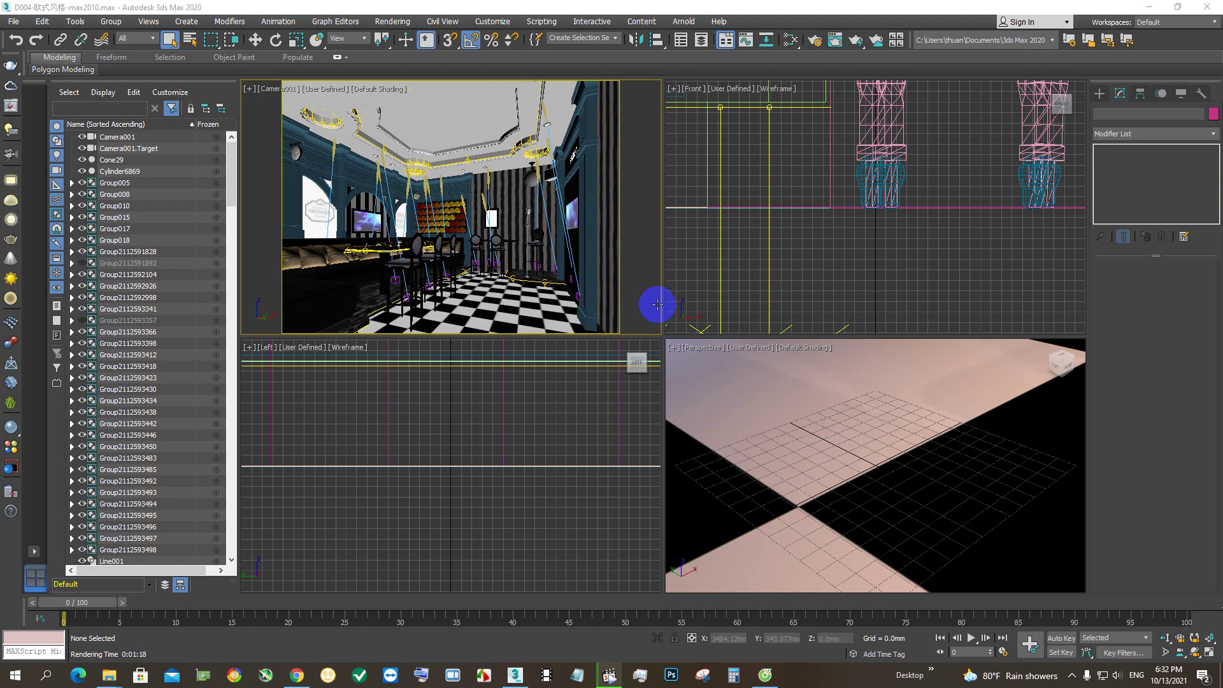
# Maximize the Camera001 viewport and switch it to a Perspective view, with Select and Move active
pyautogui.click(255, 39)
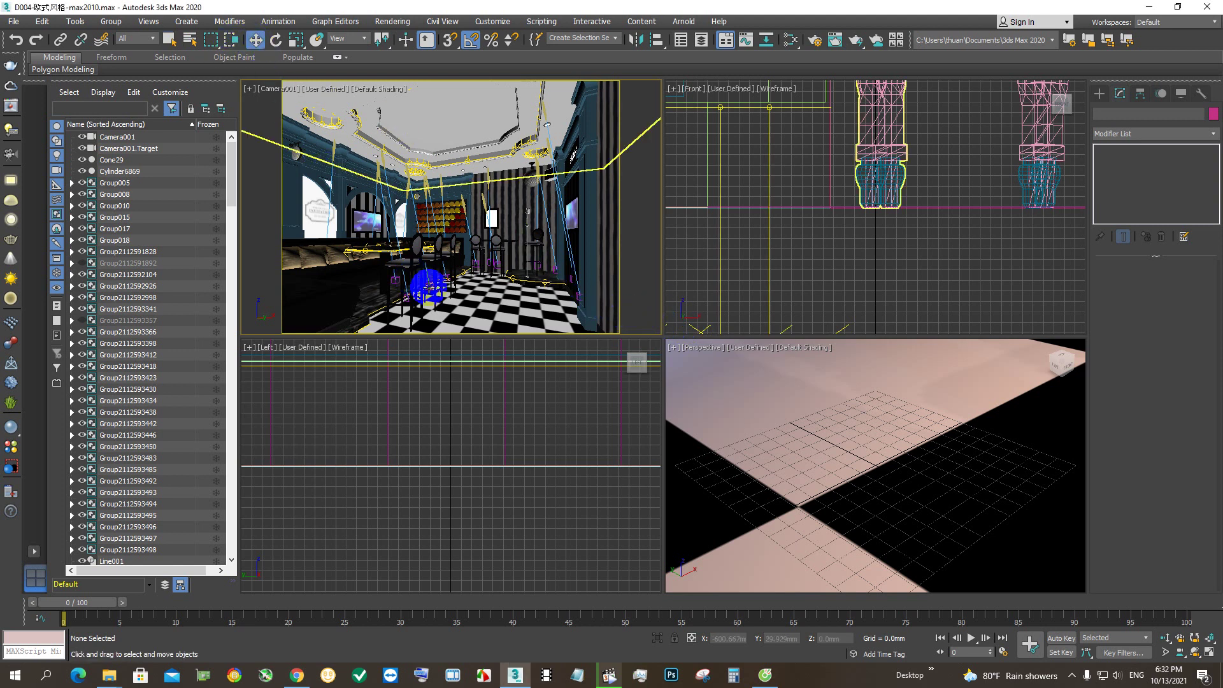
pyautogui.click(1208, 652)
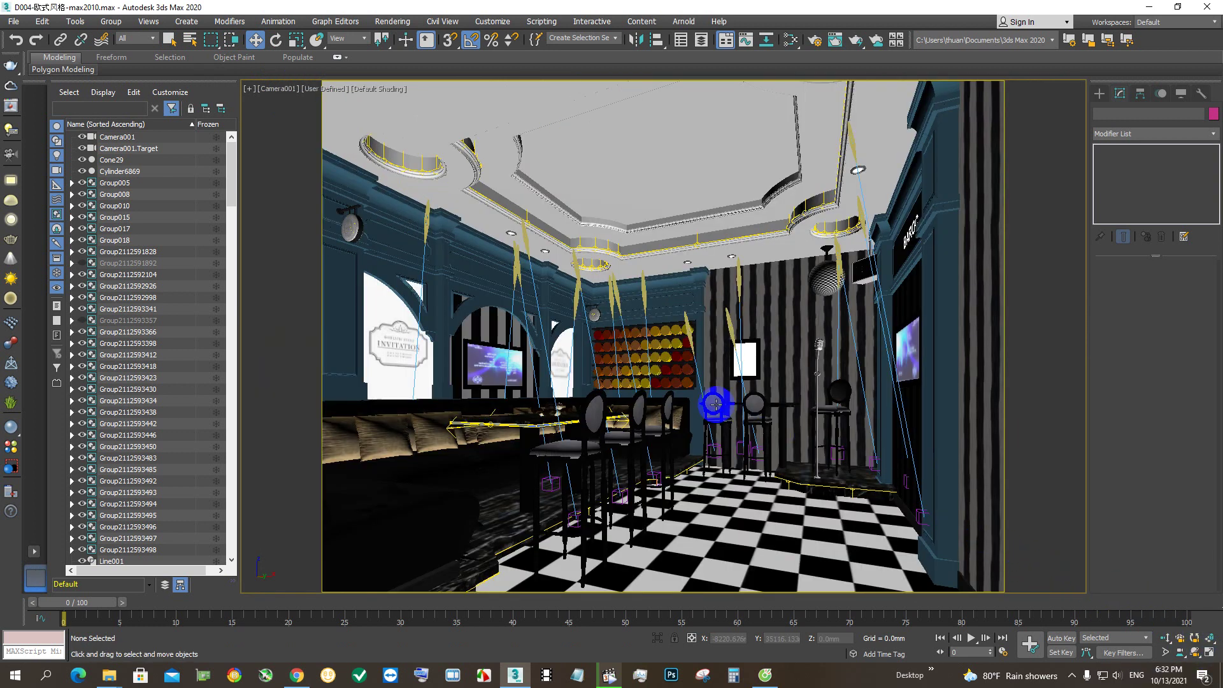
pyautogui.press('p')
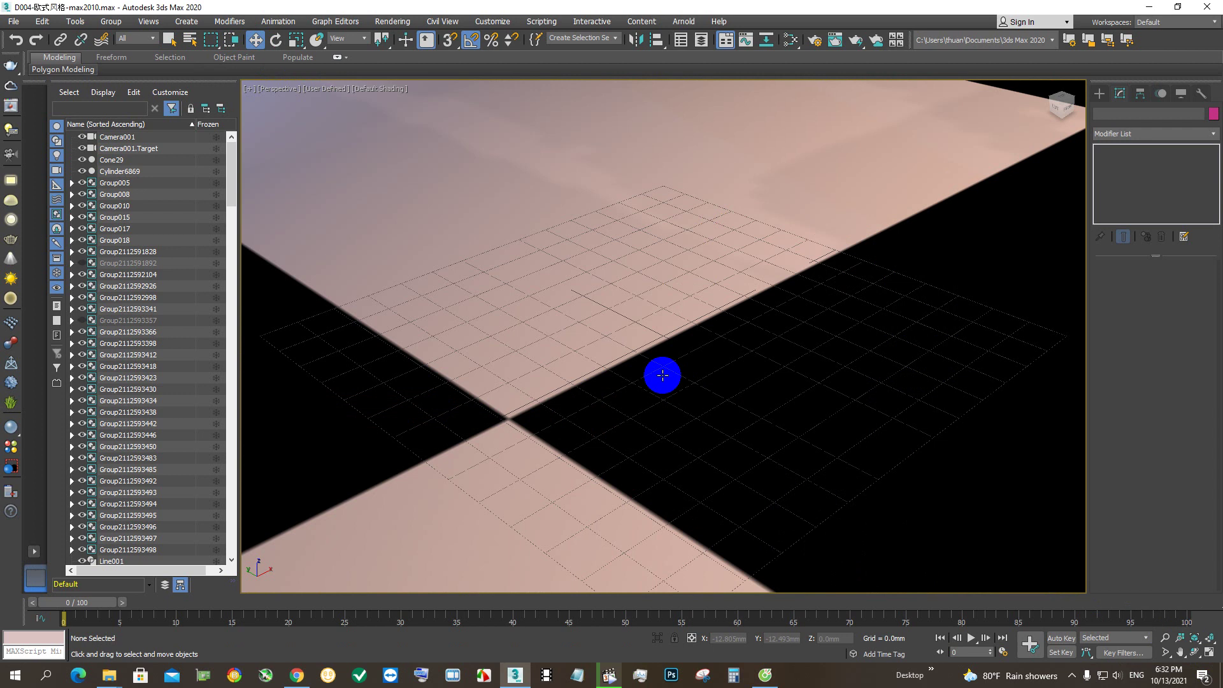
# Zoom out and orbit the Perspective view to show the whole lounge from above
pyautogui.scroll(-3, 662, 376)
pyautogui.scroll(-2, 663, 376)
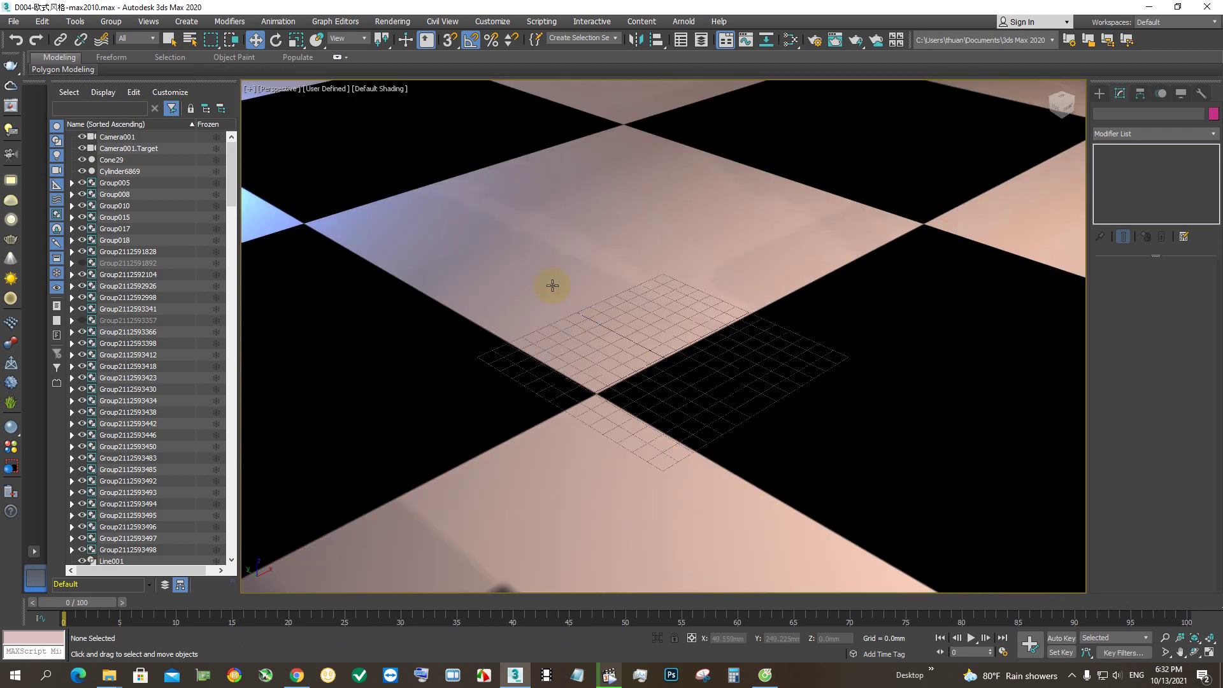
pyautogui.scroll(-3, 552, 286)
pyautogui.scroll(-3, 552, 285)
pyautogui.scroll(-3, 552, 286)
pyautogui.scroll(-3, 553, 286)
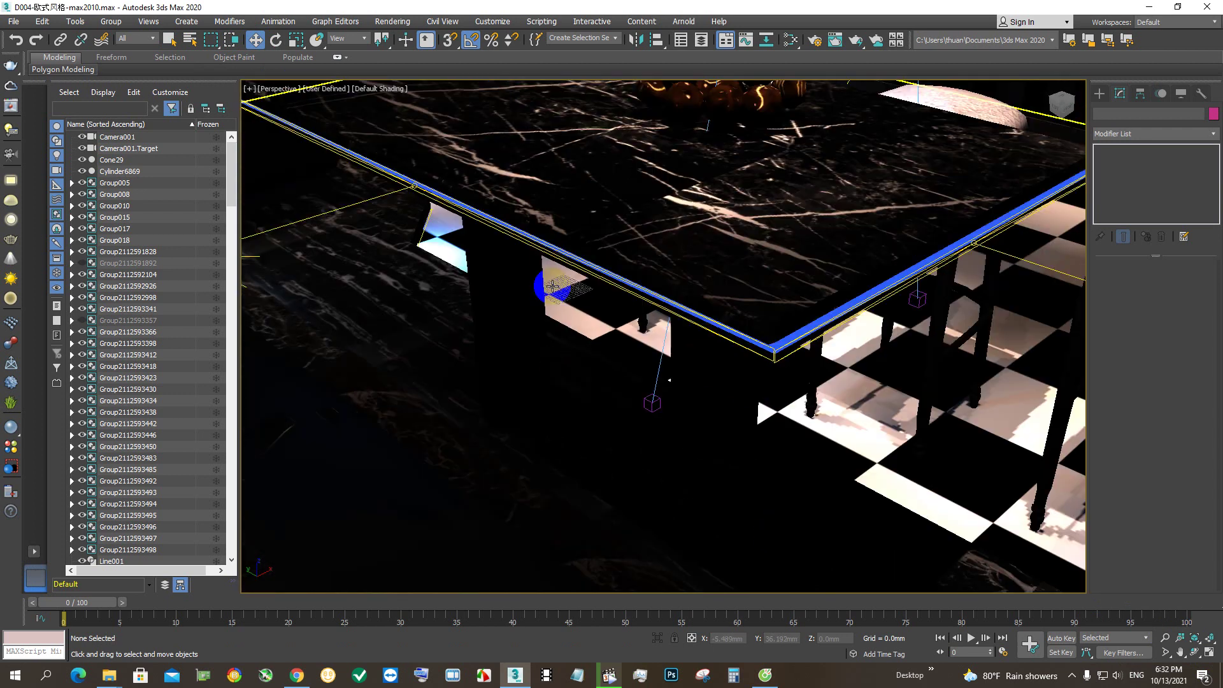
pyautogui.scroll(-3, 552, 286)
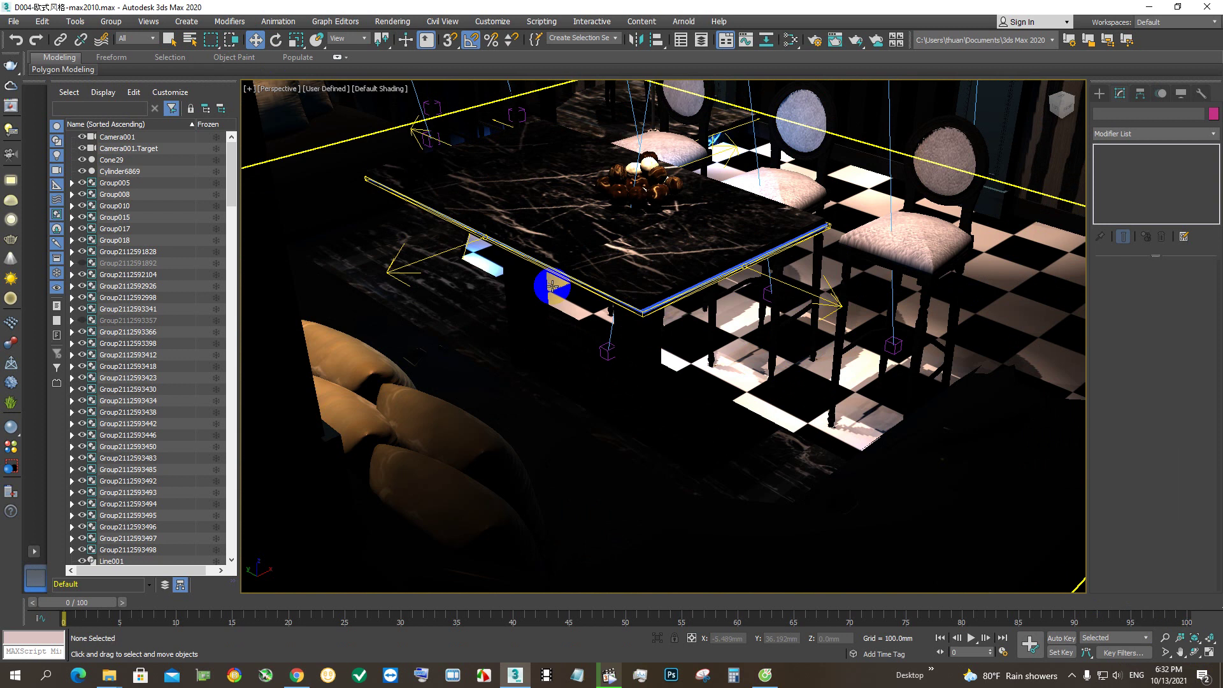
pyautogui.click(1195, 649)
pyautogui.moveTo(892, 429); pyautogui.dragTo(695, 314)
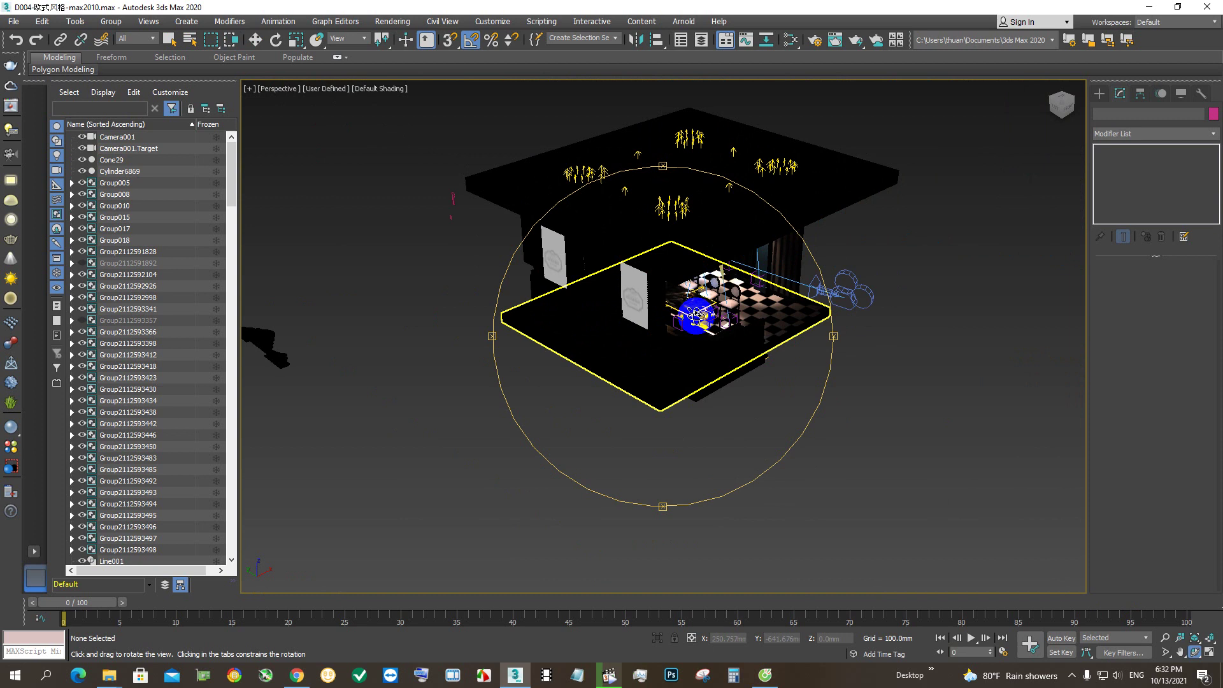
# Zoom in on the marble table and orbit down toward the checkered floor and seating
pyautogui.hotkey('shift', 'z')
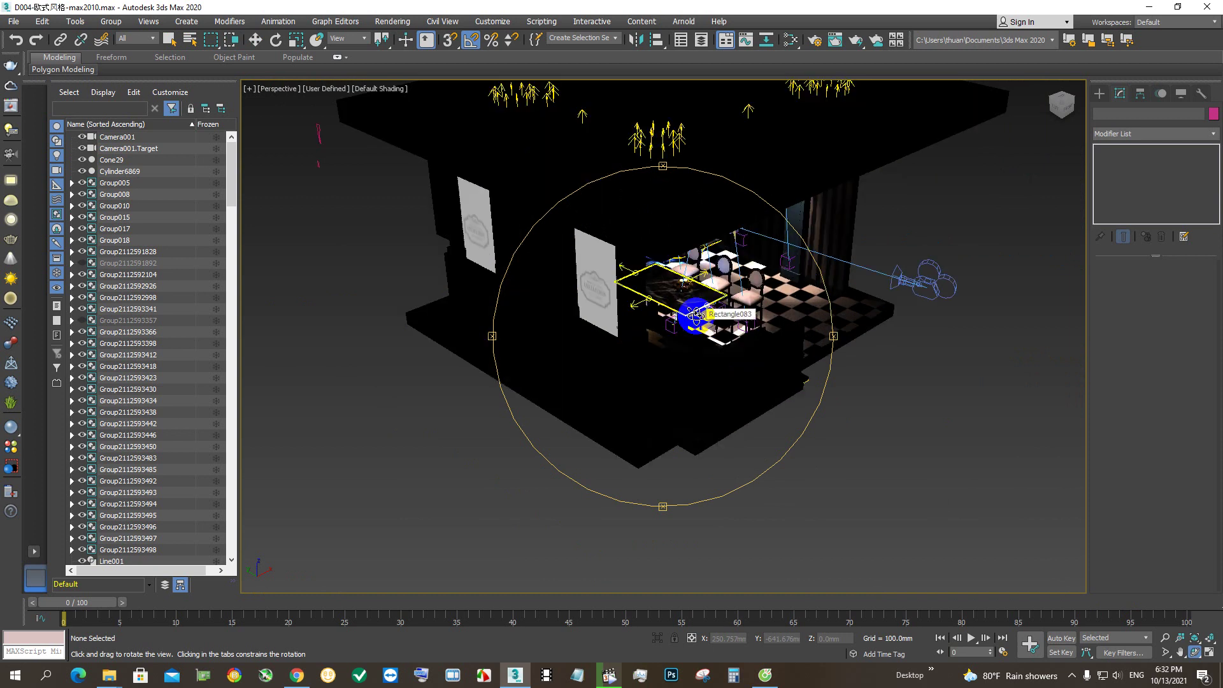
pyautogui.scroll(3, 696, 314)
pyautogui.scroll(3, 695, 313)
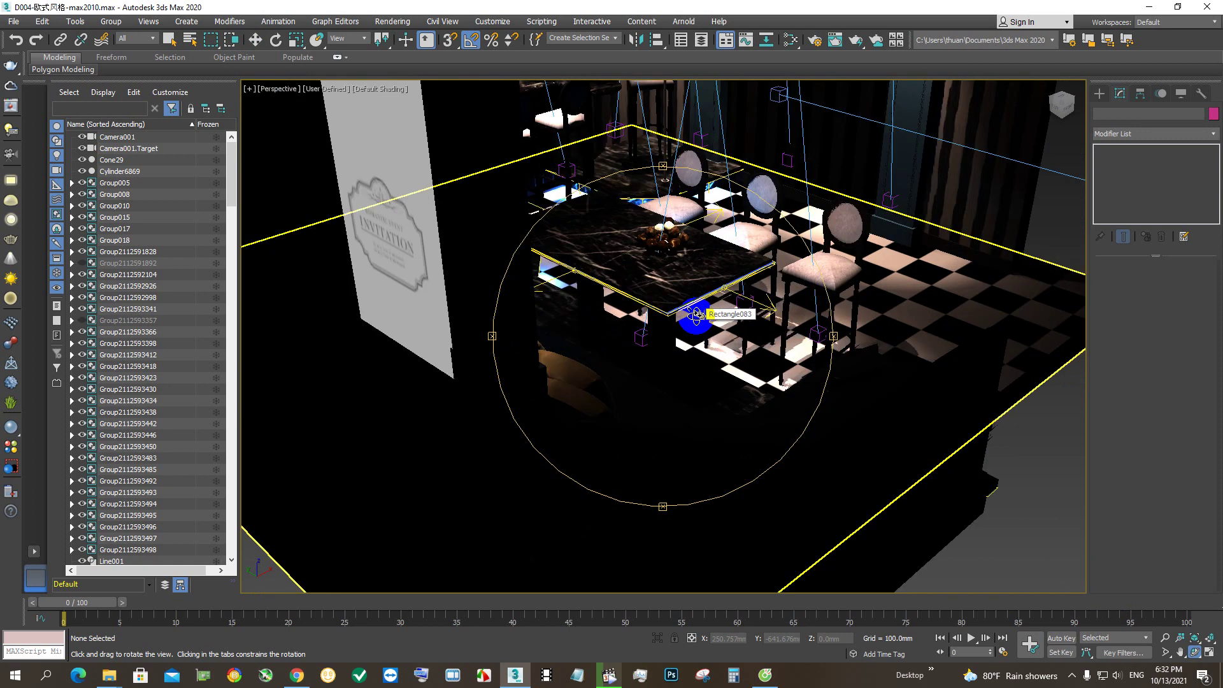
pyautogui.scroll(3, 695, 313)
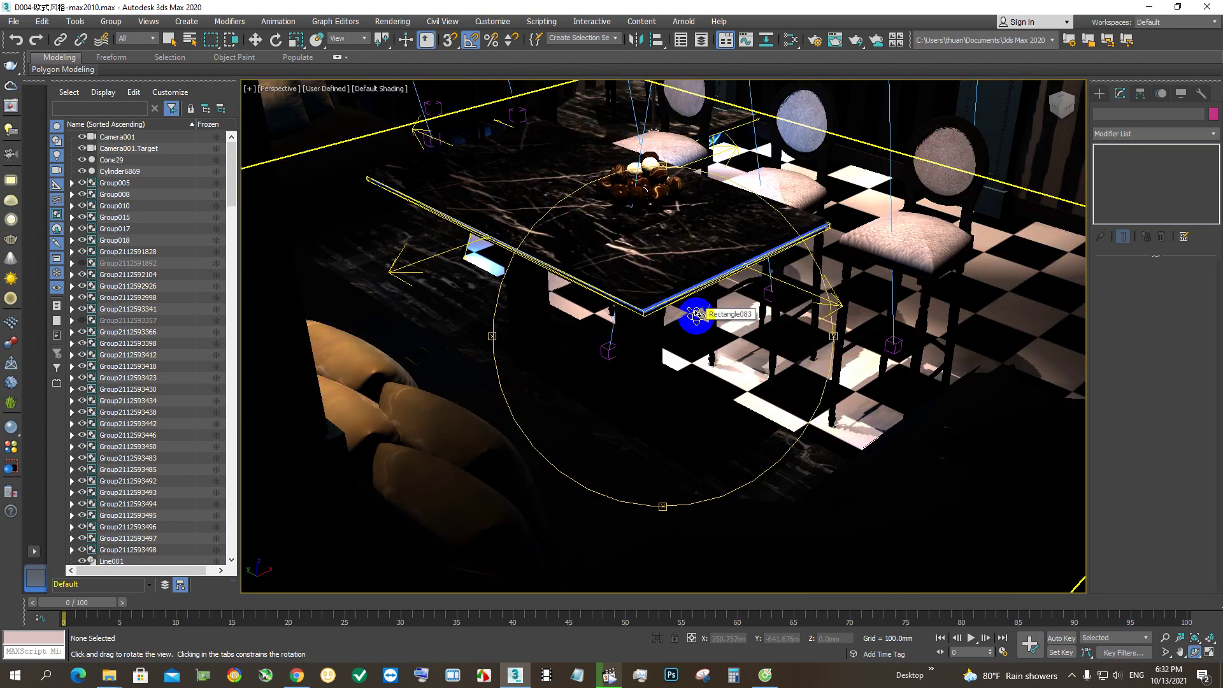
pyautogui.scroll(3, 696, 314)
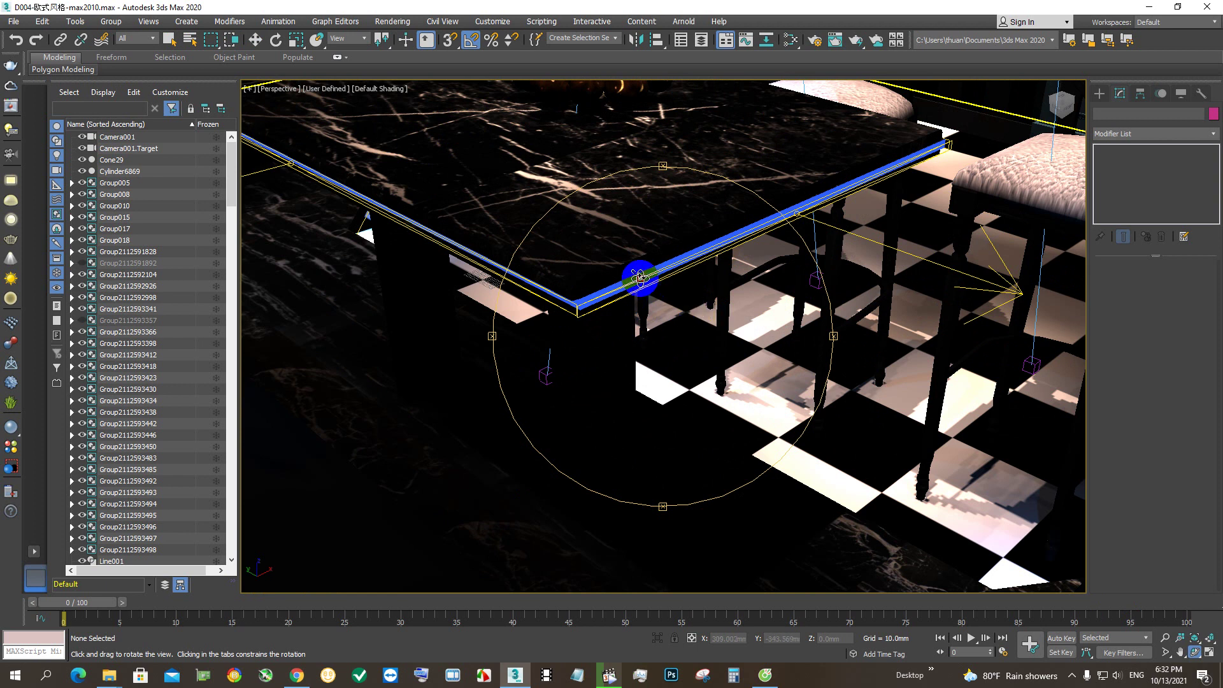
pyautogui.moveTo(642, 277)
pyautogui.mouseDown()
pyautogui.moveTo(595, 281)
pyautogui.moveTo(575, 266)
pyautogui.moveTo(578, 252)
pyautogui.mouseUp()
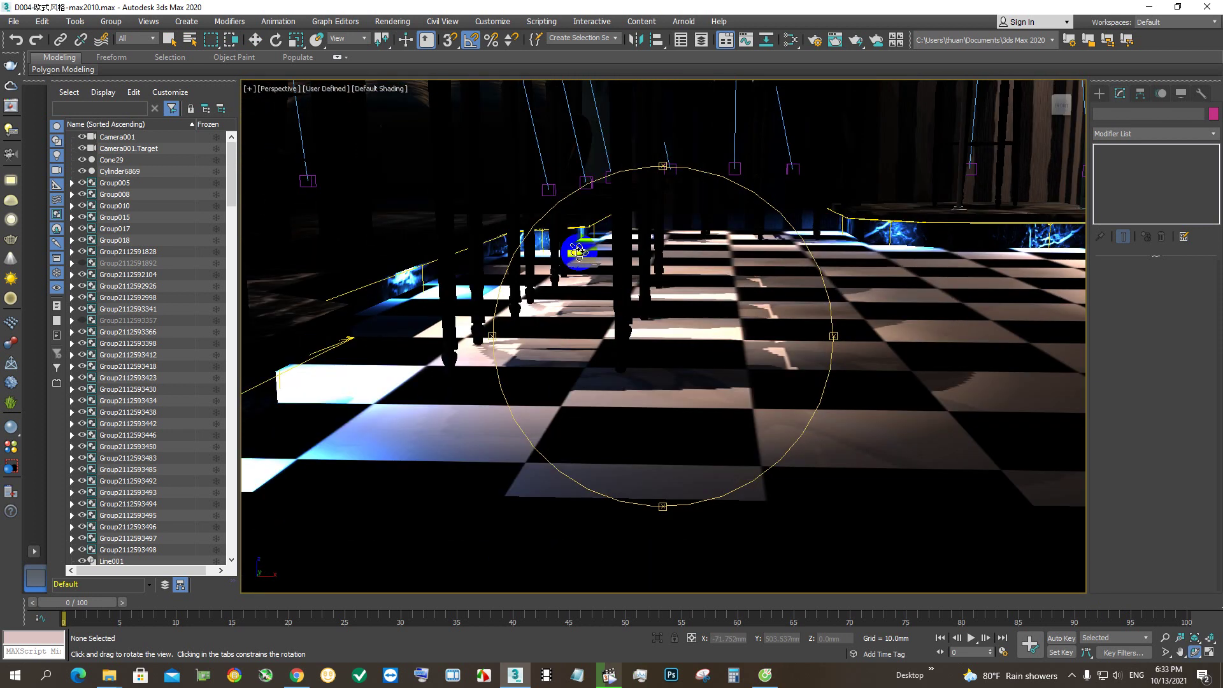
pyautogui.moveTo(726, 333)
pyautogui.mouseDown()
pyautogui.moveTo(721, 347)
pyautogui.moveTo(690, 343)
pyautogui.mouseUp()
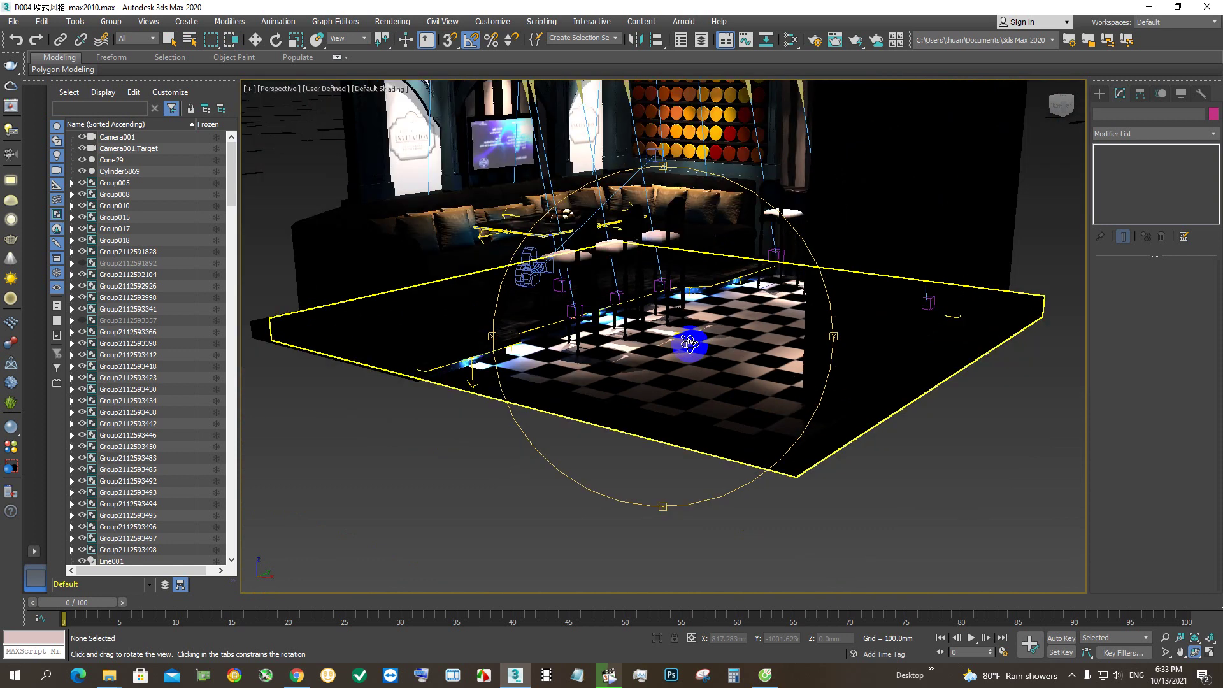
pyautogui.click(1164, 640)
# Zoom the Perspective view in toward the lounge seating area
pyautogui.click(1164, 652)
pyautogui.scroll(1, 738, 379)
pyautogui.scroll(1, 743, 376)
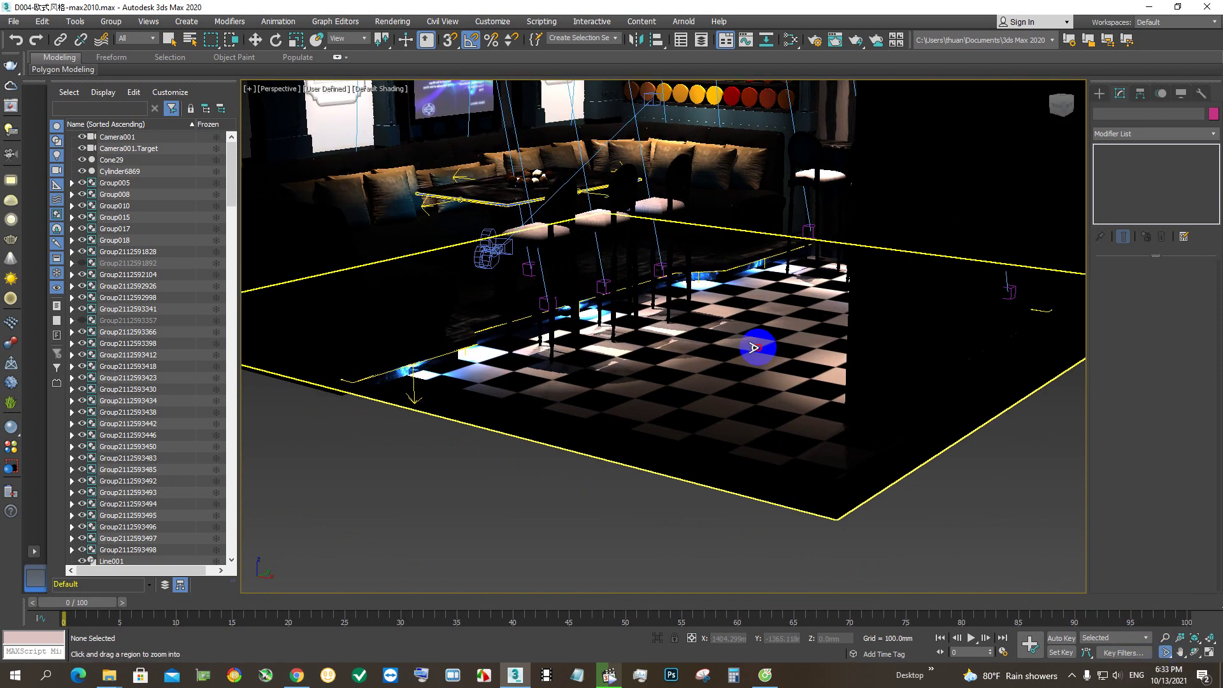
pyautogui.scroll(1, 743, 350)
pyautogui.scroll(2, 765, 333)
pyautogui.scroll(1, 764, 325)
pyautogui.scroll(2, 794, 371)
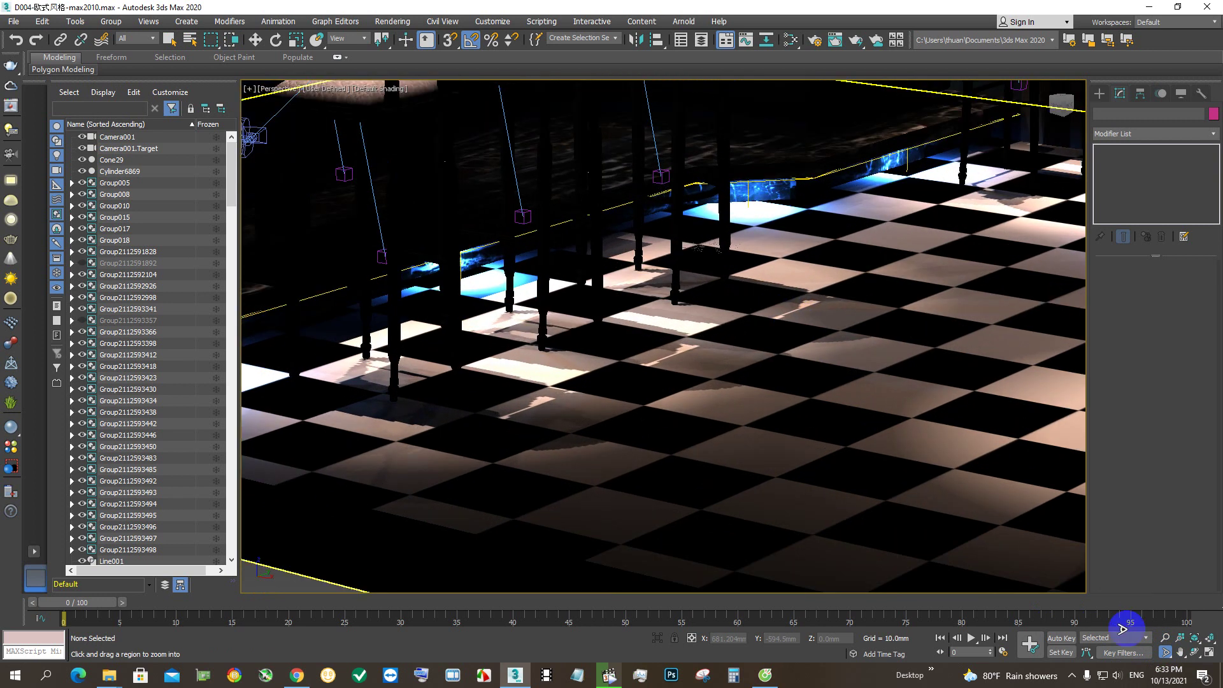
# Pan and zoom to frame the booth sofa, marble table, wall TV and bottle display
pyautogui.click(1182, 651)
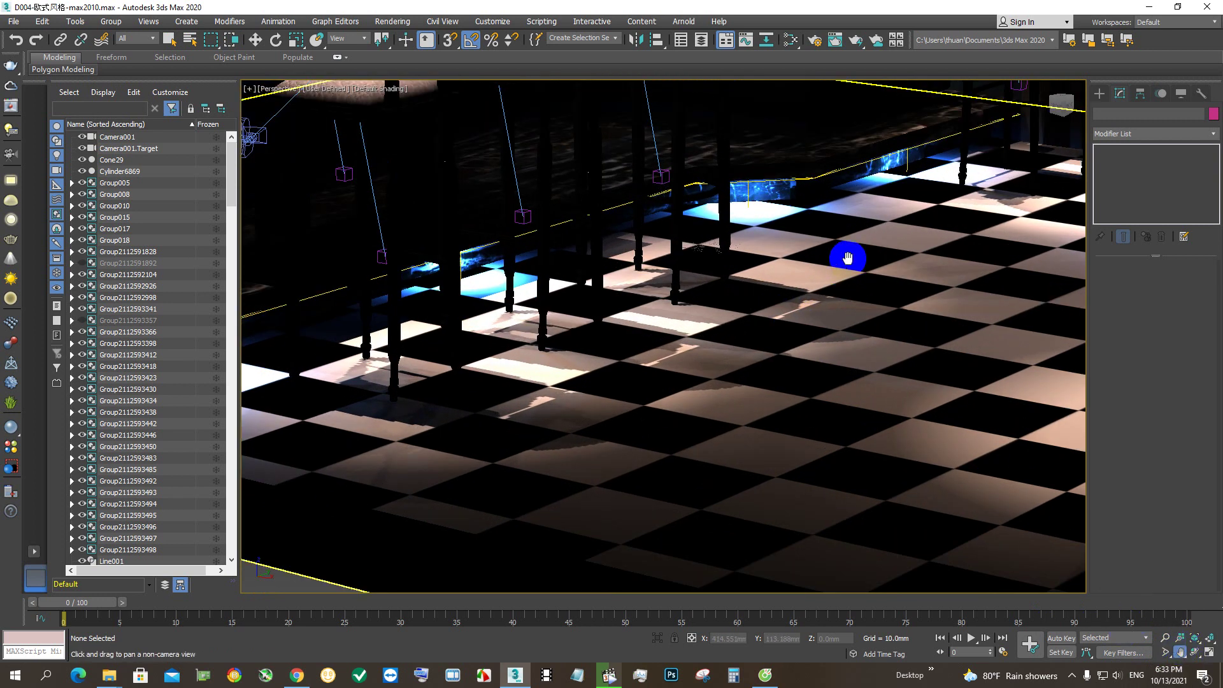
pyautogui.moveTo(839, 281)
pyautogui.mouseDown()
pyautogui.moveTo(833, 309)
pyautogui.moveTo(881, 395)
pyautogui.moveTo(879, 430)
pyautogui.moveTo(907, 289)
pyautogui.moveTo(890, 320)
pyautogui.moveTo(901, 382)
pyautogui.moveTo(890, 428)
pyautogui.mouseUp()
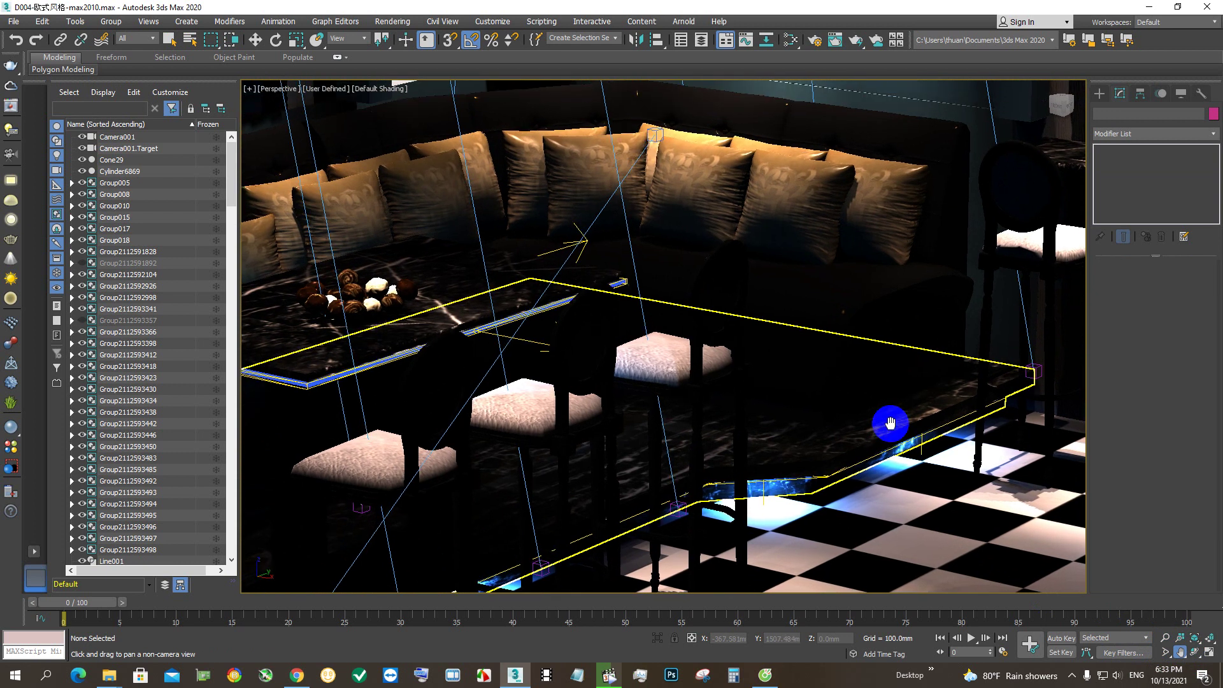
pyautogui.moveTo(868, 316); pyautogui.dragTo(879, 402)
pyautogui.scroll(-3, 880, 402)
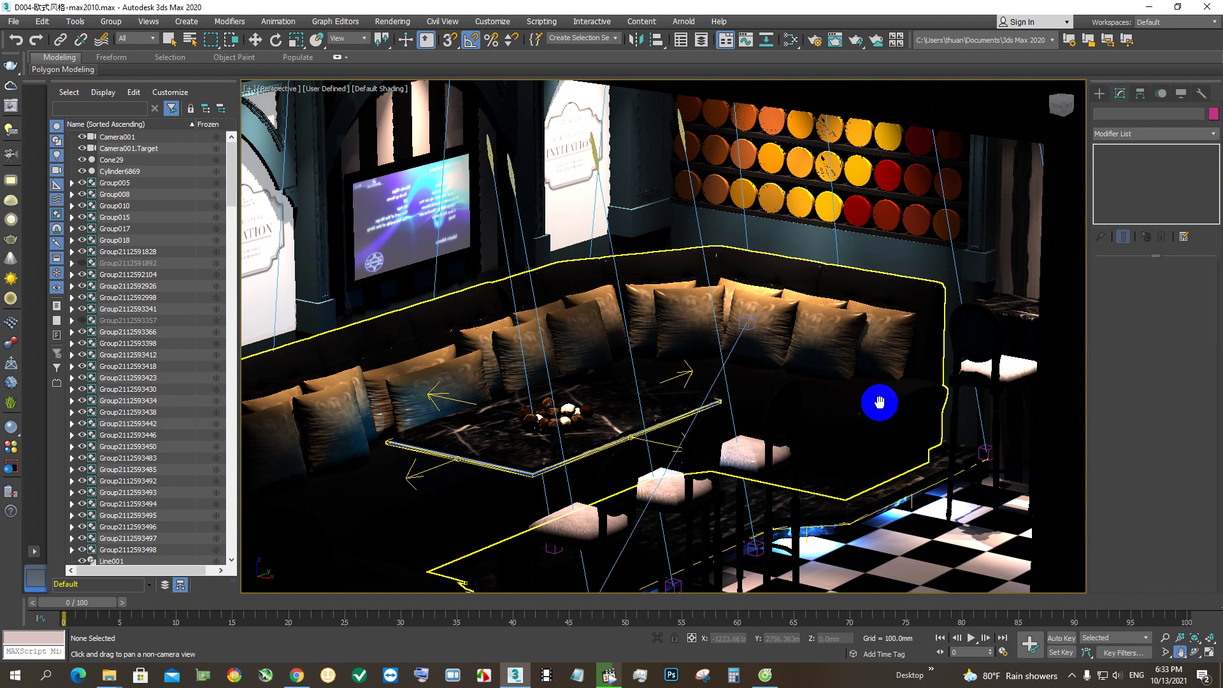
pyautogui.scroll(-3, 880, 402)
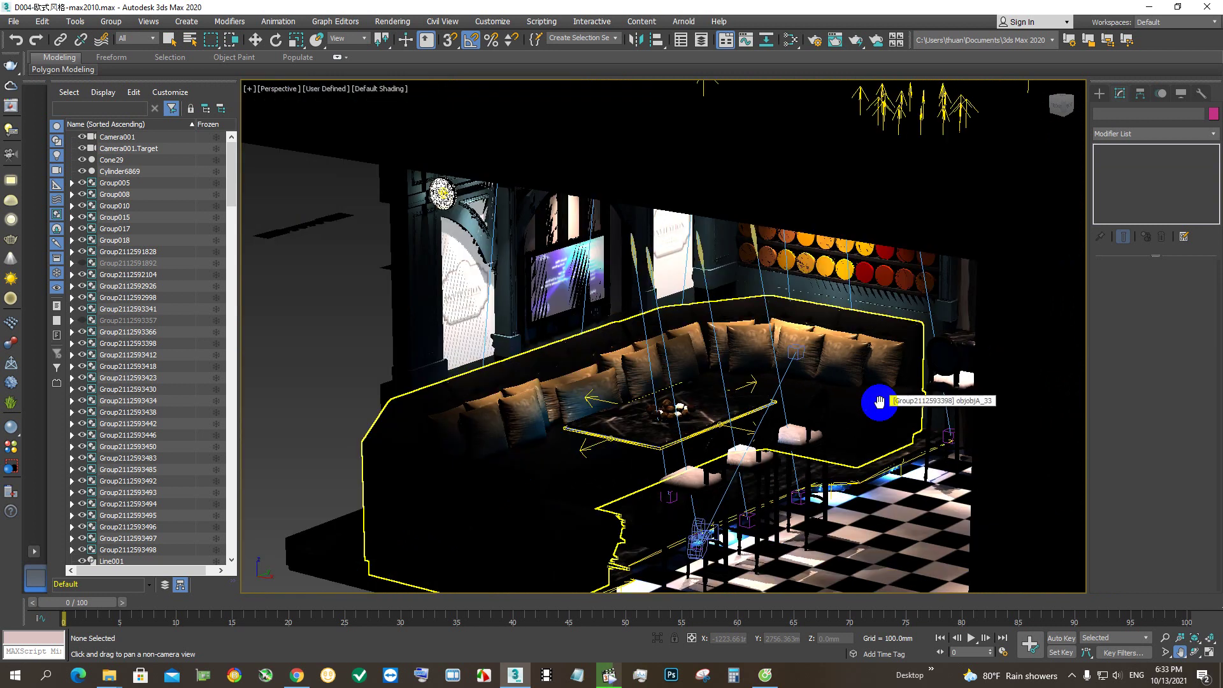
pyautogui.scroll(3, 880, 402)
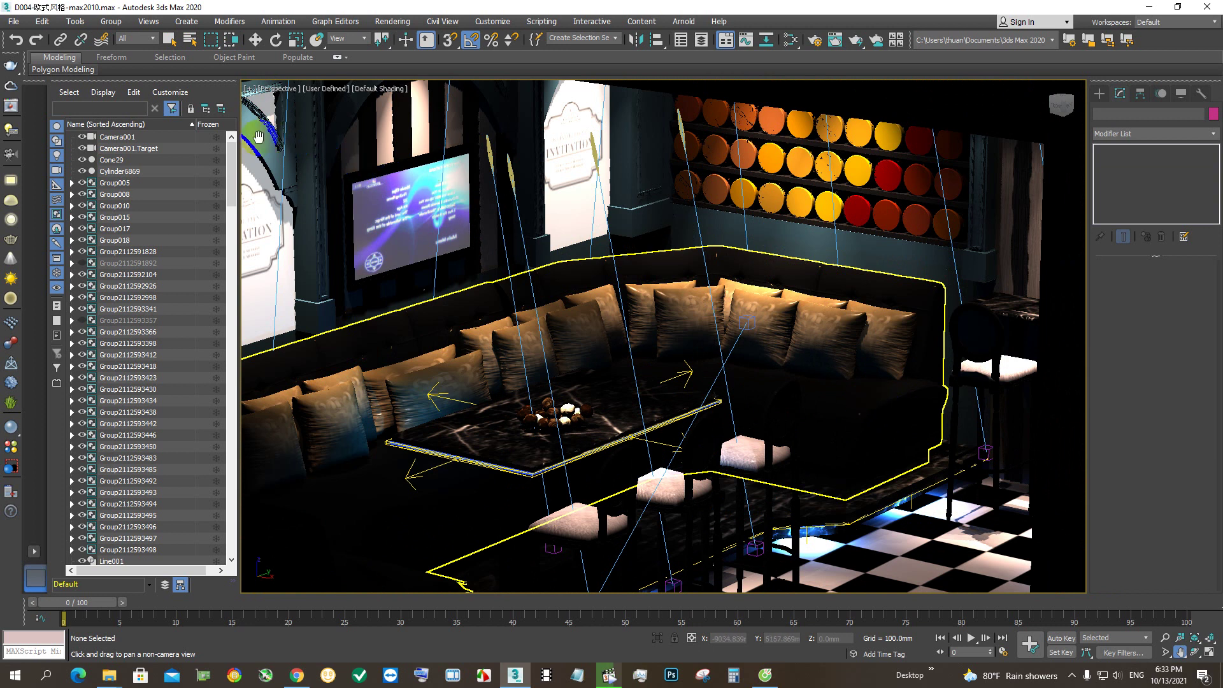
# Start a 320x240 V-Ray test render of the Perspective view from Render Setup
pyautogui.click(255, 40)
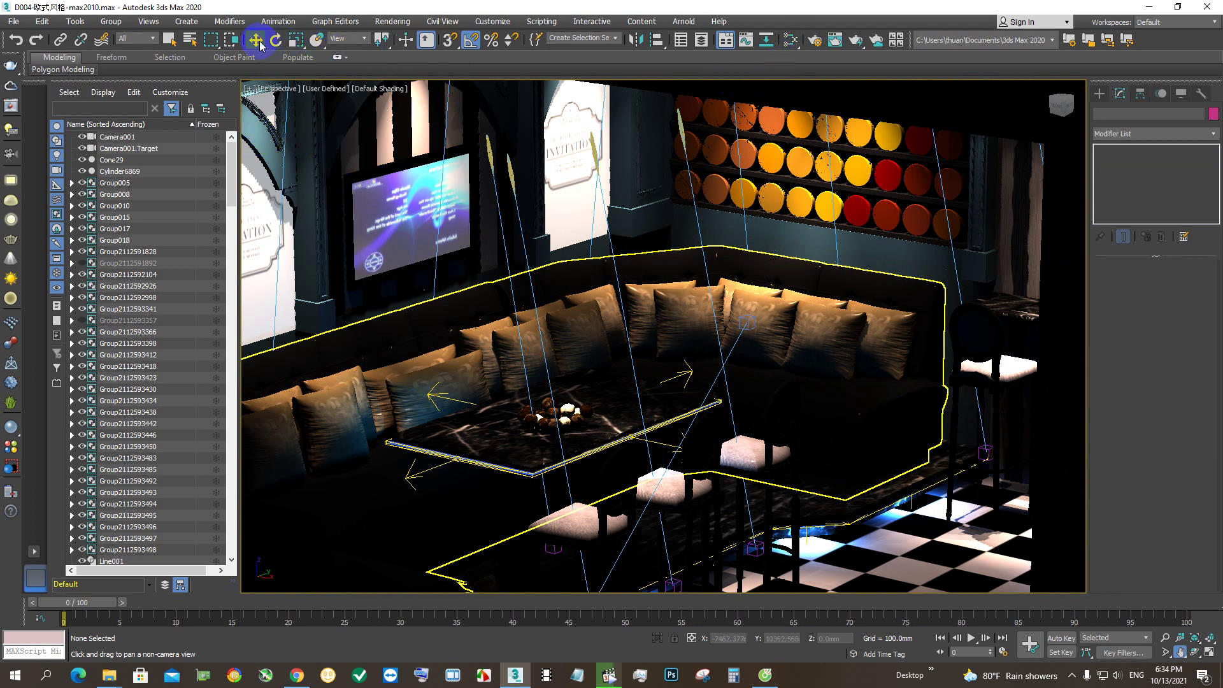
pyautogui.click(815, 39)
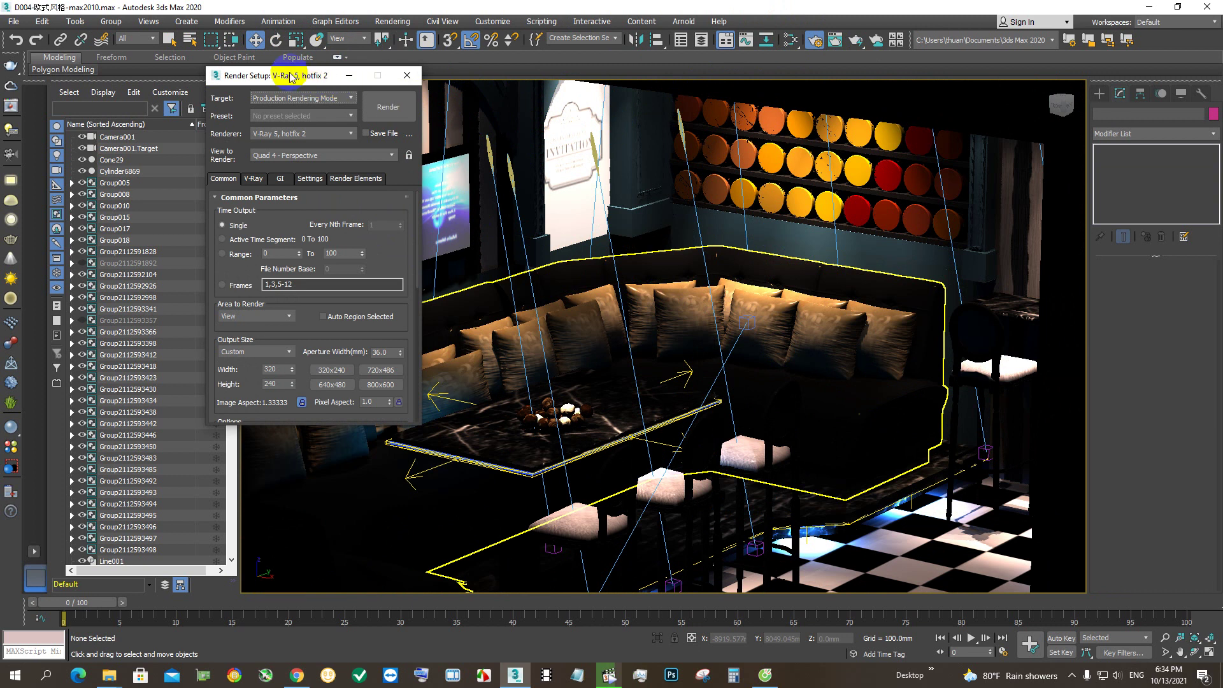
pyautogui.moveTo(283, 83); pyautogui.dragTo(244, 77)
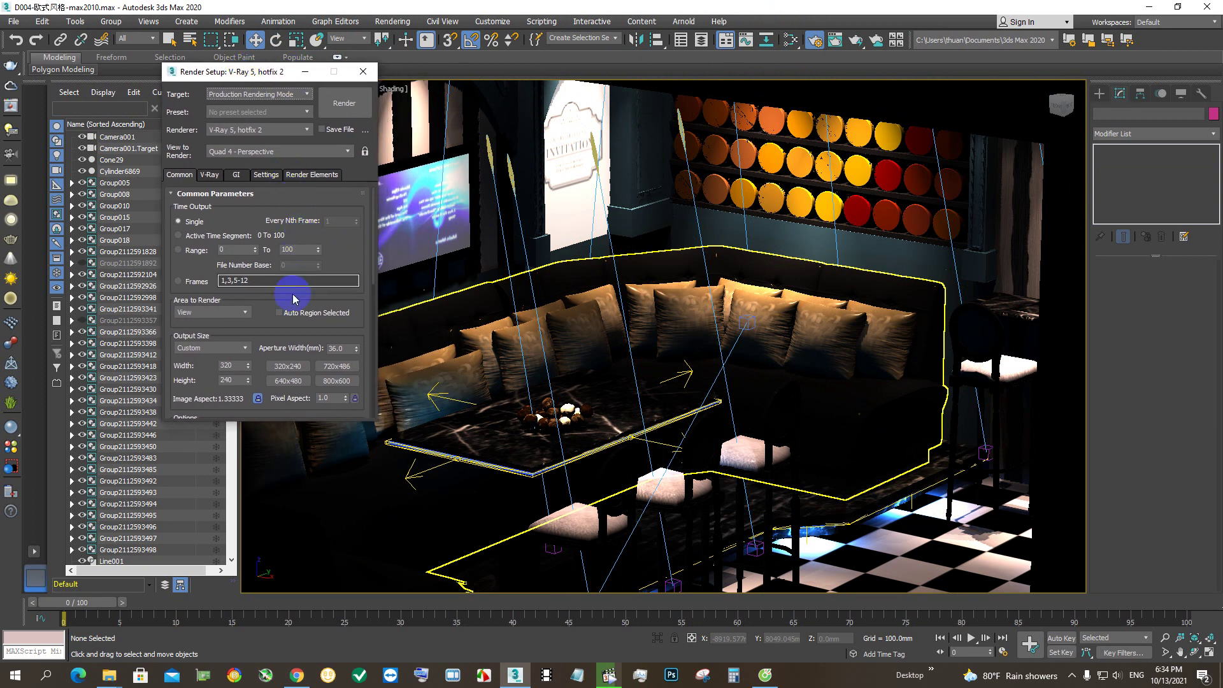
pyautogui.click(346, 104)
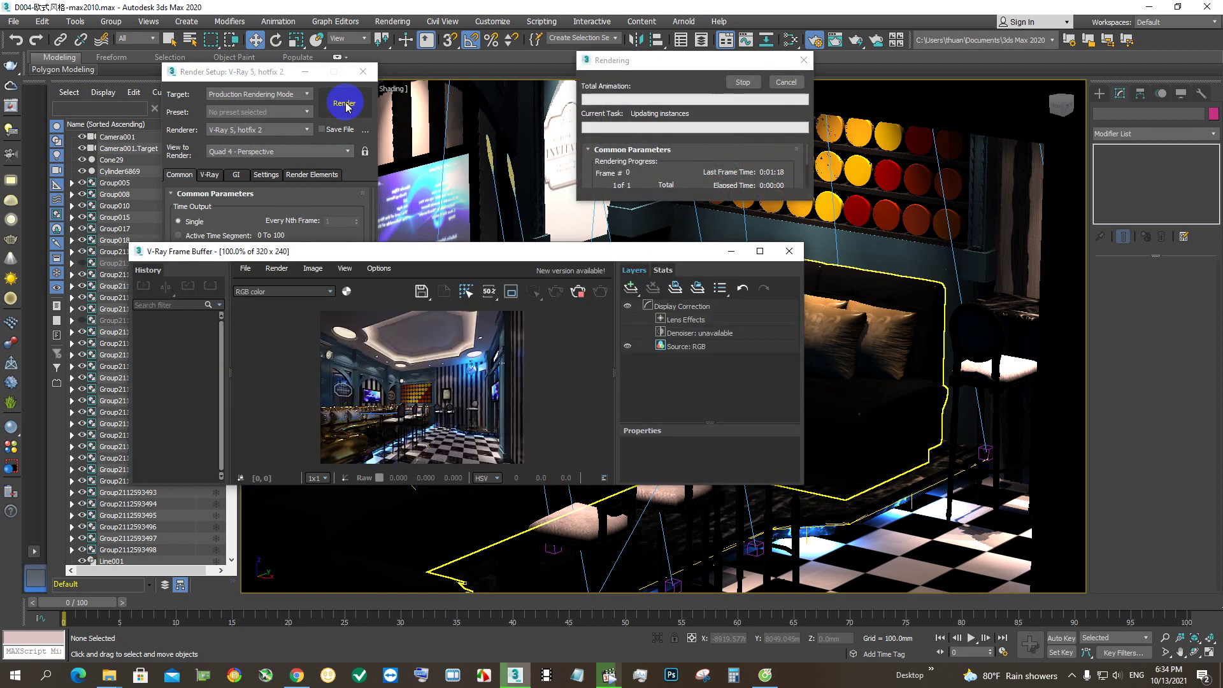
# Cancel the 320x240 test render and close the V-Ray Frame Buffer
pyautogui.moveTo(515, 252); pyautogui.dragTo(623, 224)
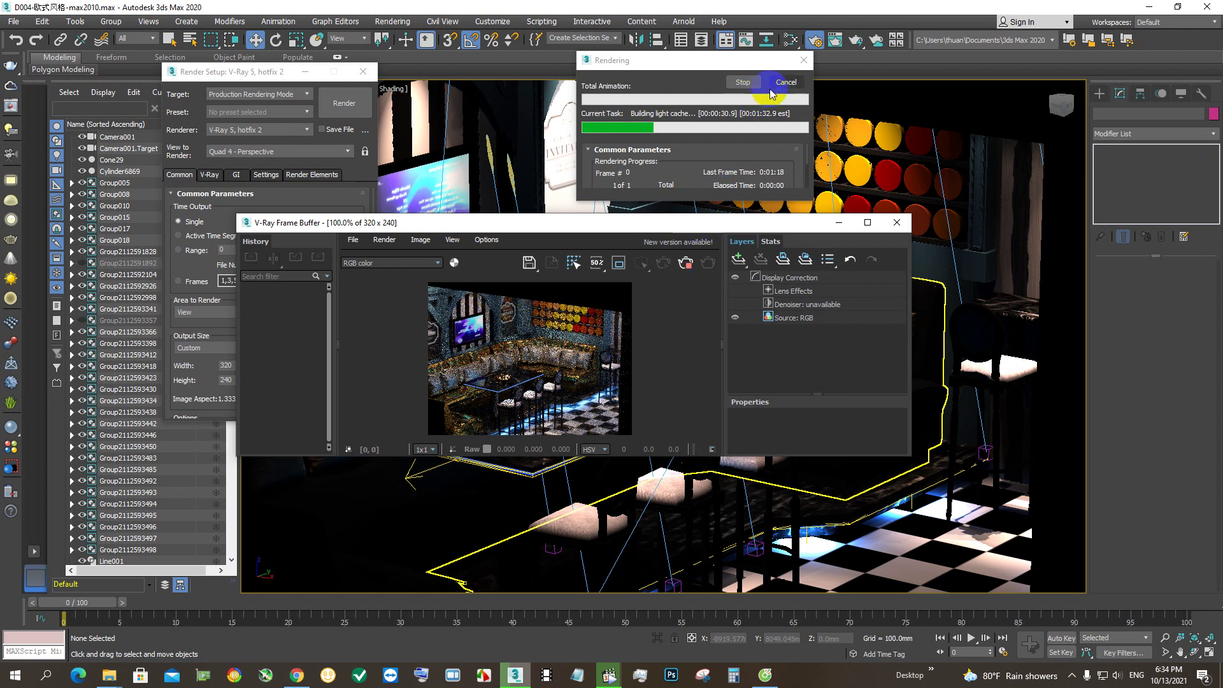
pyautogui.click(786, 85)
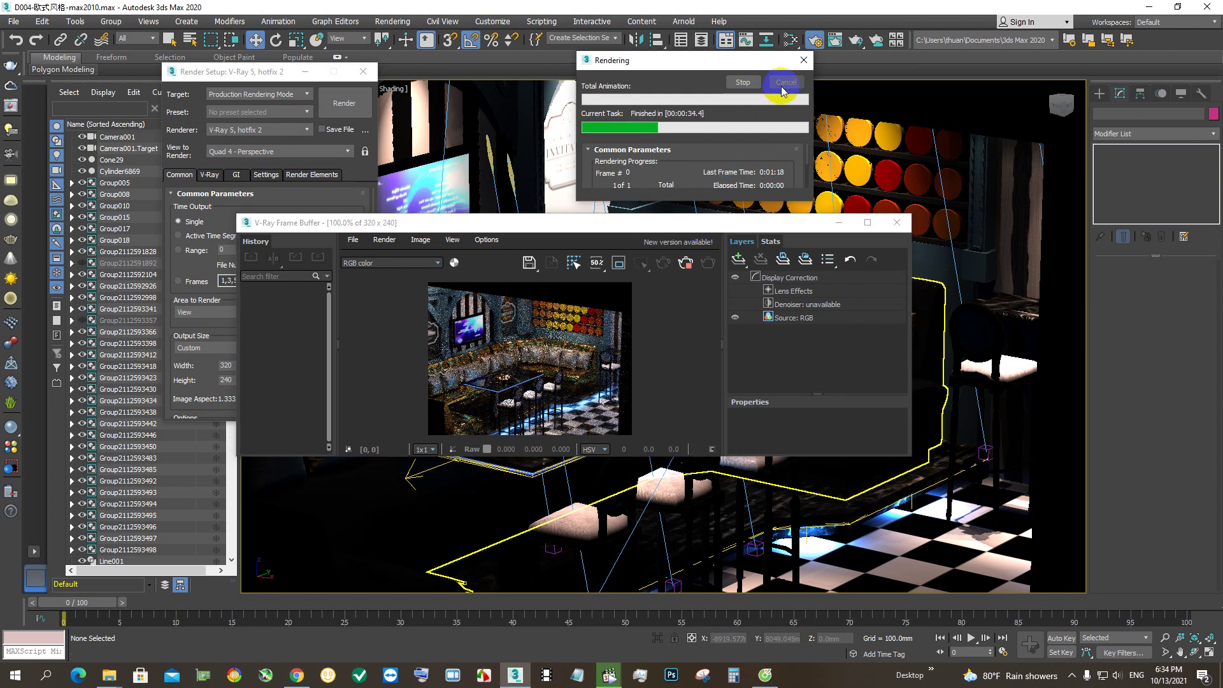
pyautogui.click(897, 222)
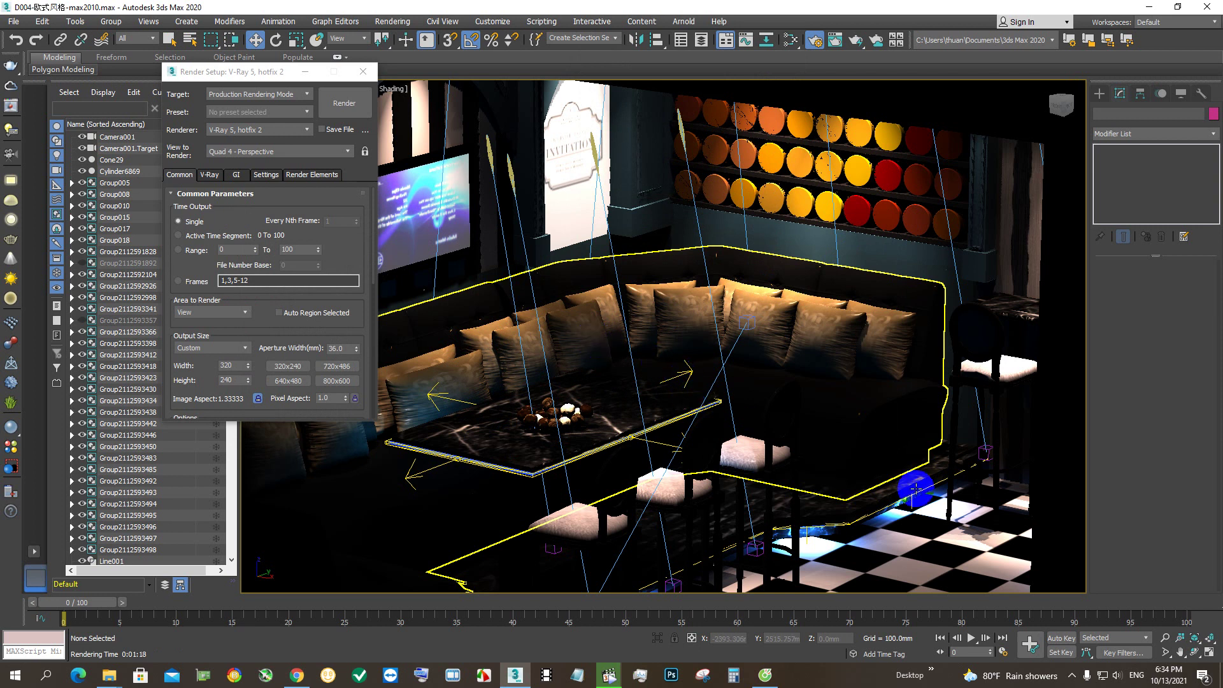
pyautogui.click(1195, 651)
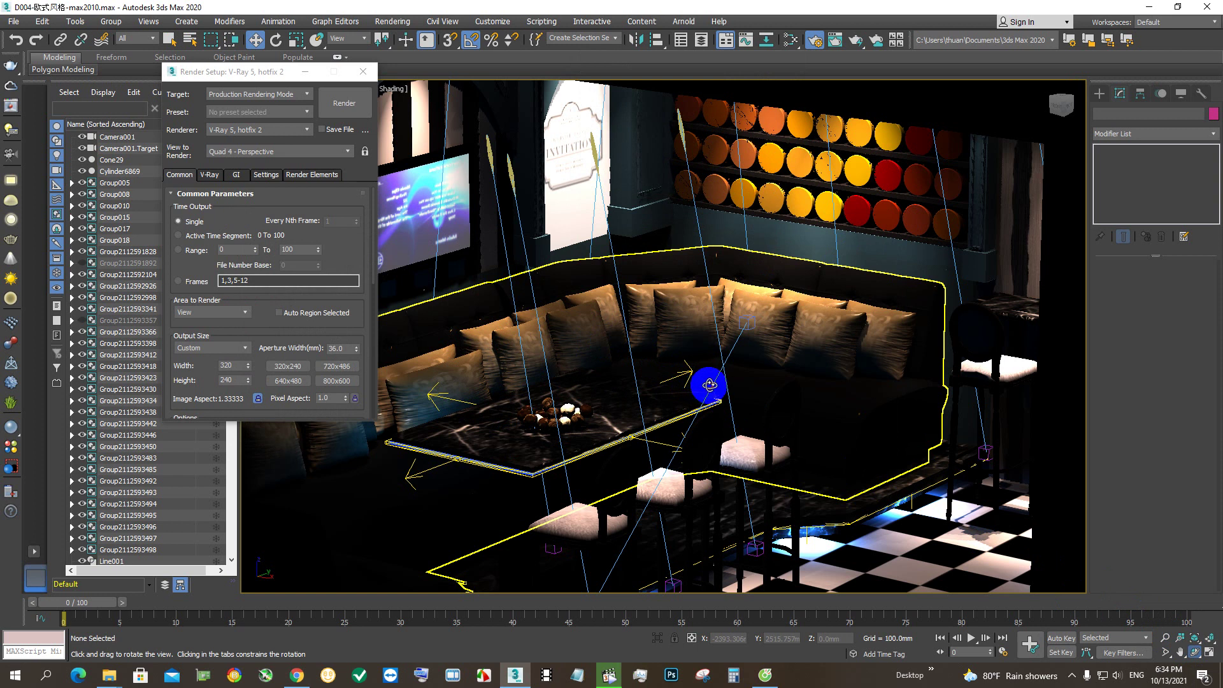
# Orbit around the sofa, then switch the active viewport to the Camera001 view
pyautogui.moveTo(710, 385); pyautogui.dragTo(768, 391)
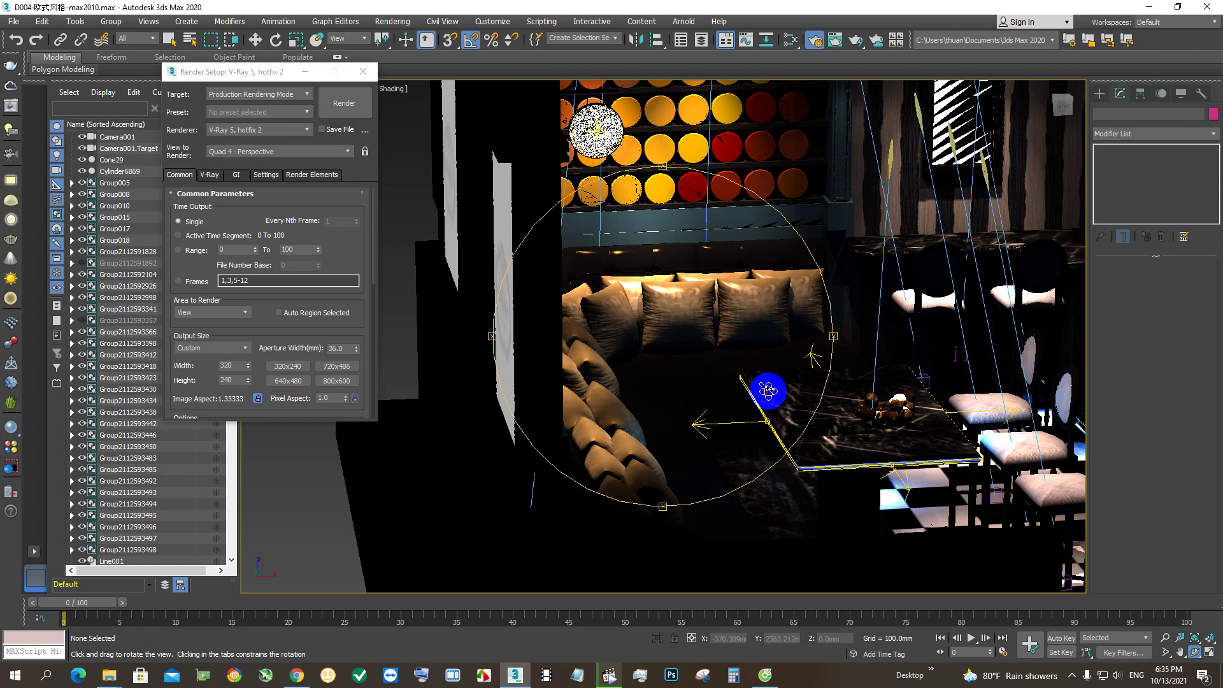
pyautogui.moveTo(783, 381); pyautogui.dragTo(423, 197)
pyautogui.moveTo(281, 78); pyautogui.dragTo(228, 173)
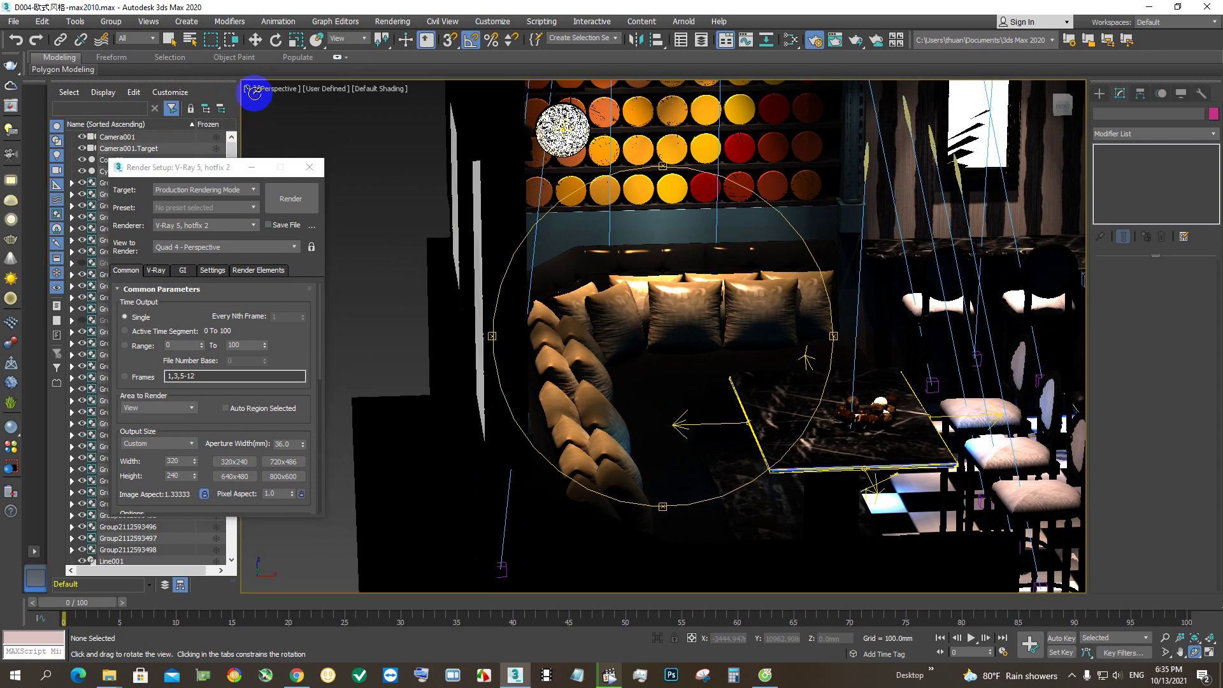
pyautogui.click(572, 311)
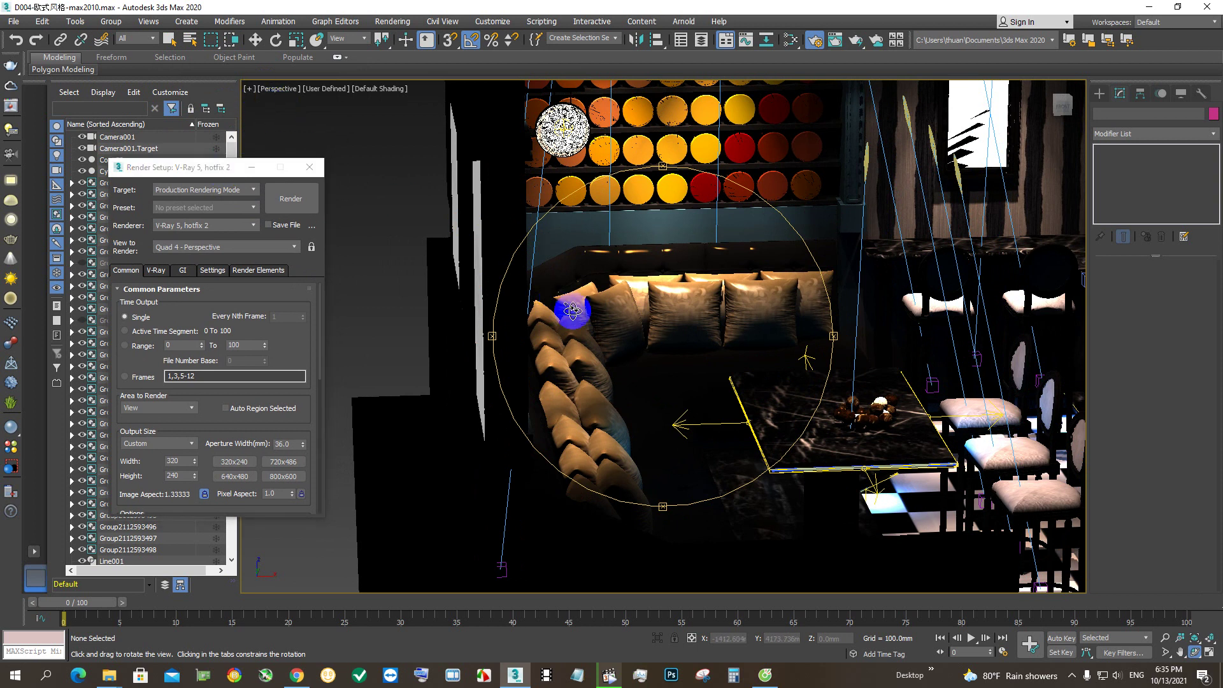
pyautogui.press('c')
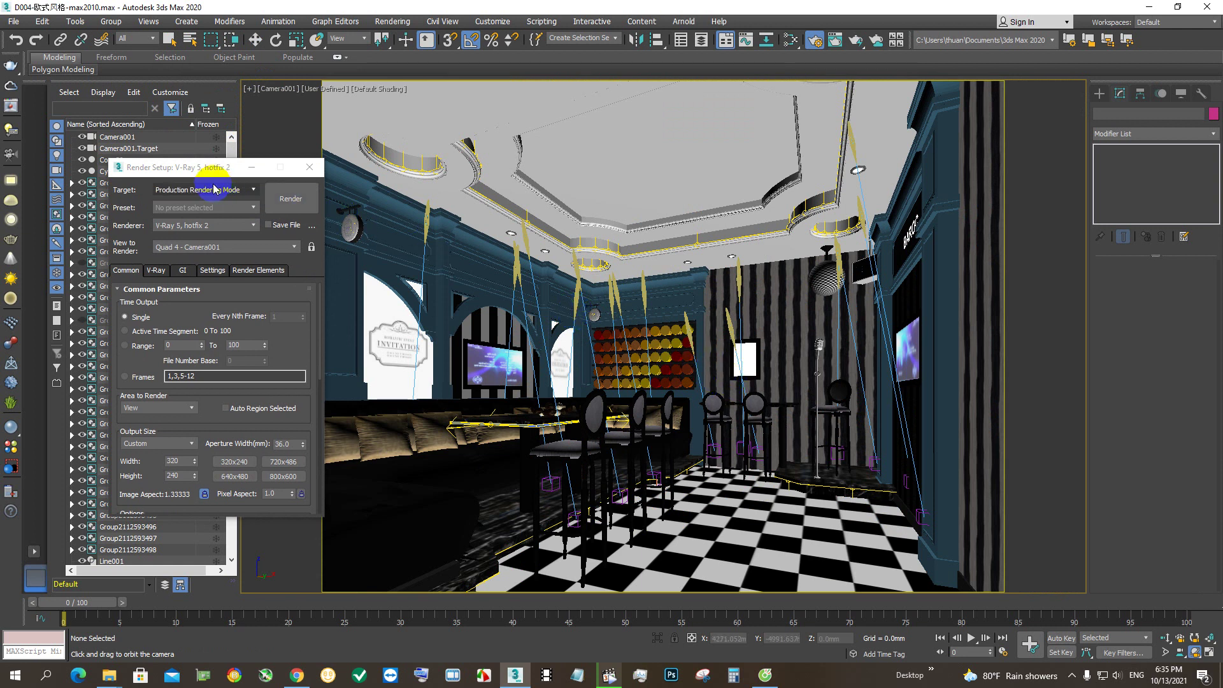
# Set the output size to the 720x486 preset and render the Camera001 view
pyautogui.moveTo(203, 167); pyautogui.dragTo(253, 108)
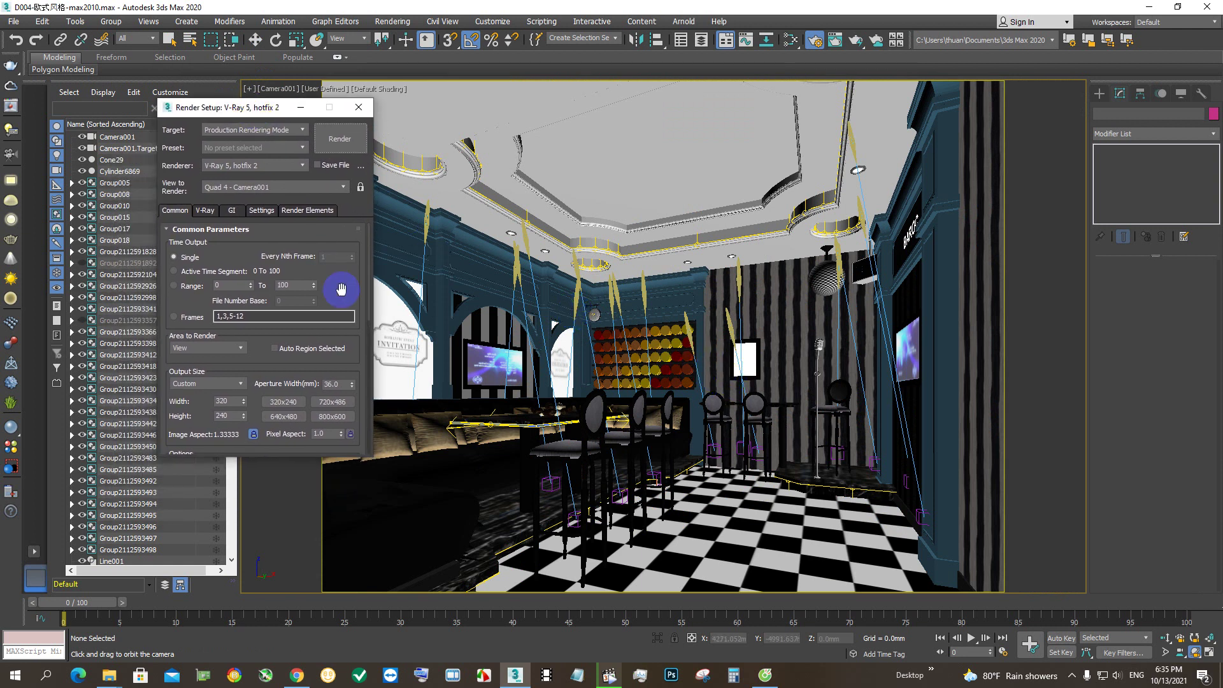
pyautogui.click(323, 402)
pyautogui.moveTo(245, 108); pyautogui.dragTo(216, 76)
pyautogui.click(314, 112)
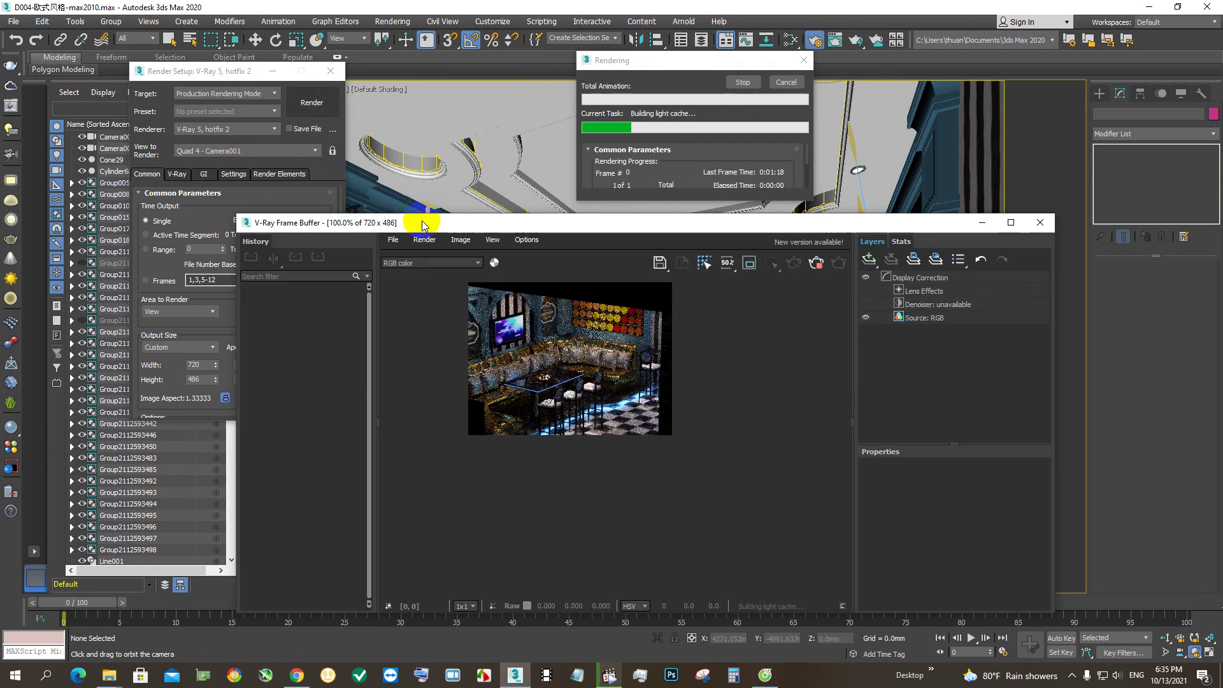
# Let the 720x486 Camera001 render build in the frame buffer, then stop it keeping the image
pyautogui.moveTo(422, 224); pyautogui.dragTo(397, 153)
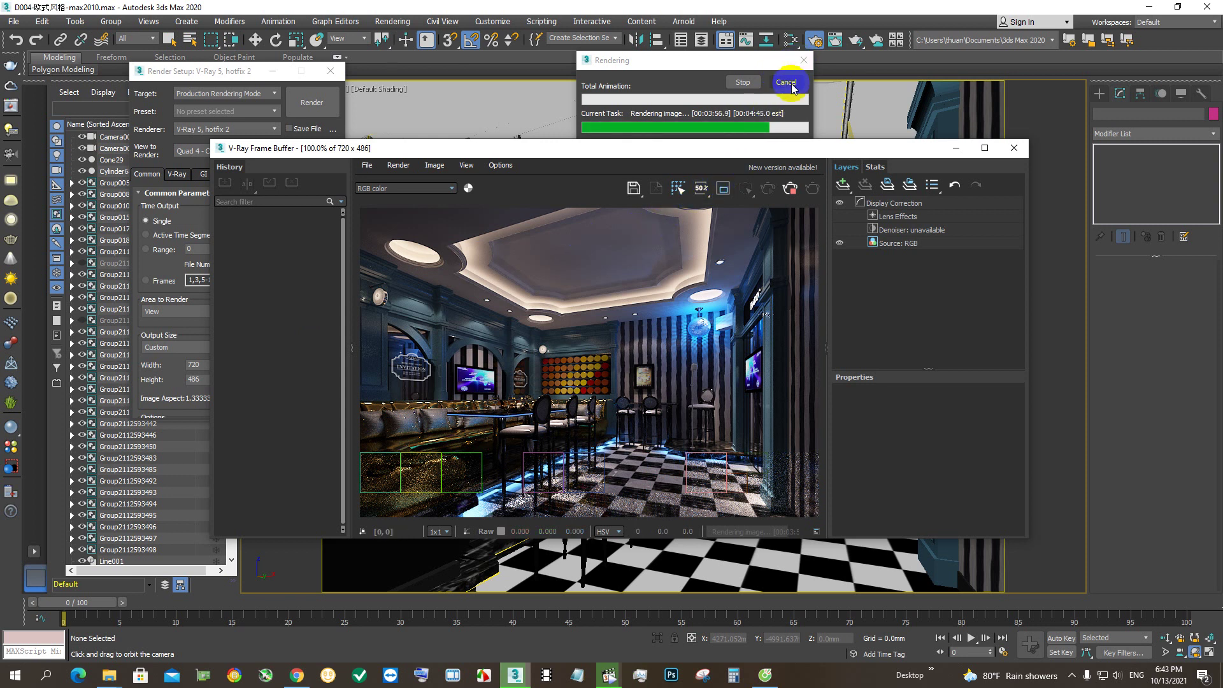
pyautogui.click(791, 88)
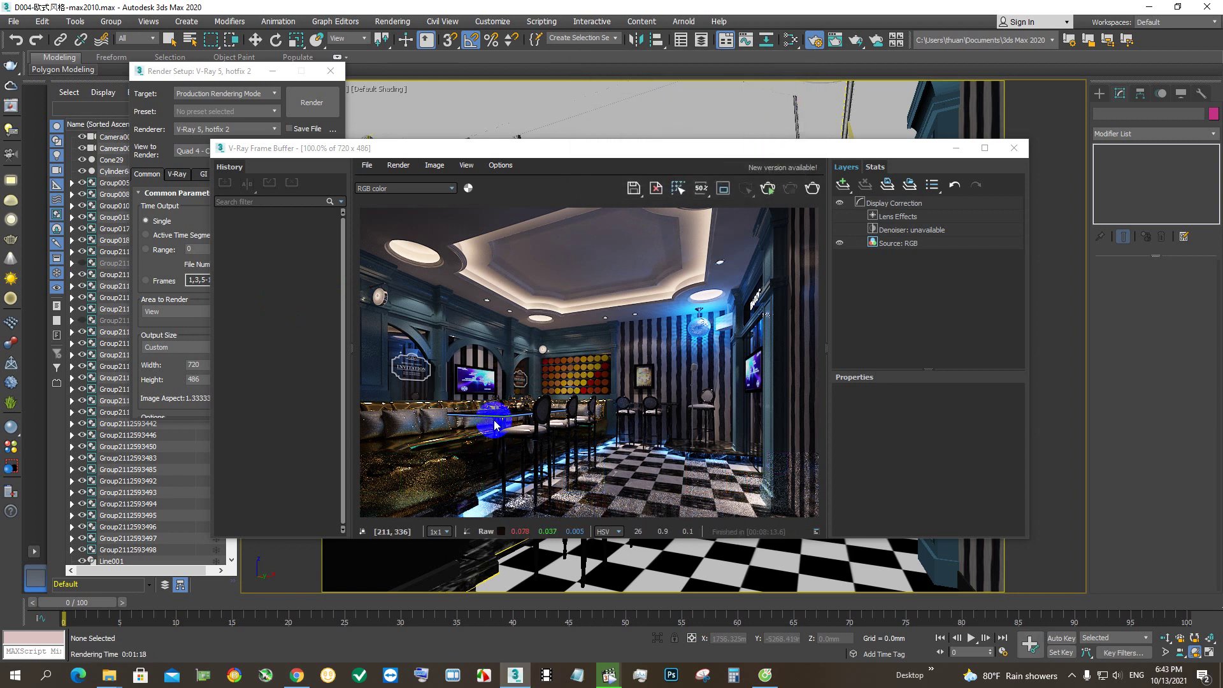
pyautogui.scroll(1, 524, 375)
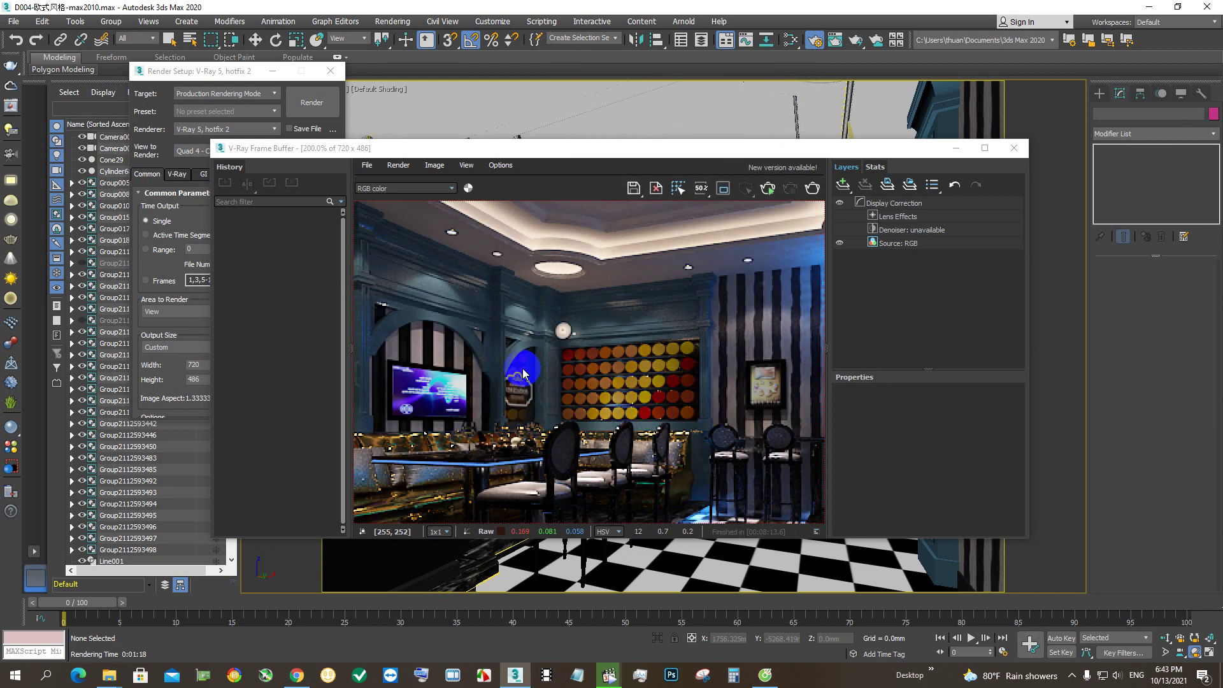
pyautogui.scroll(-1, 523, 375)
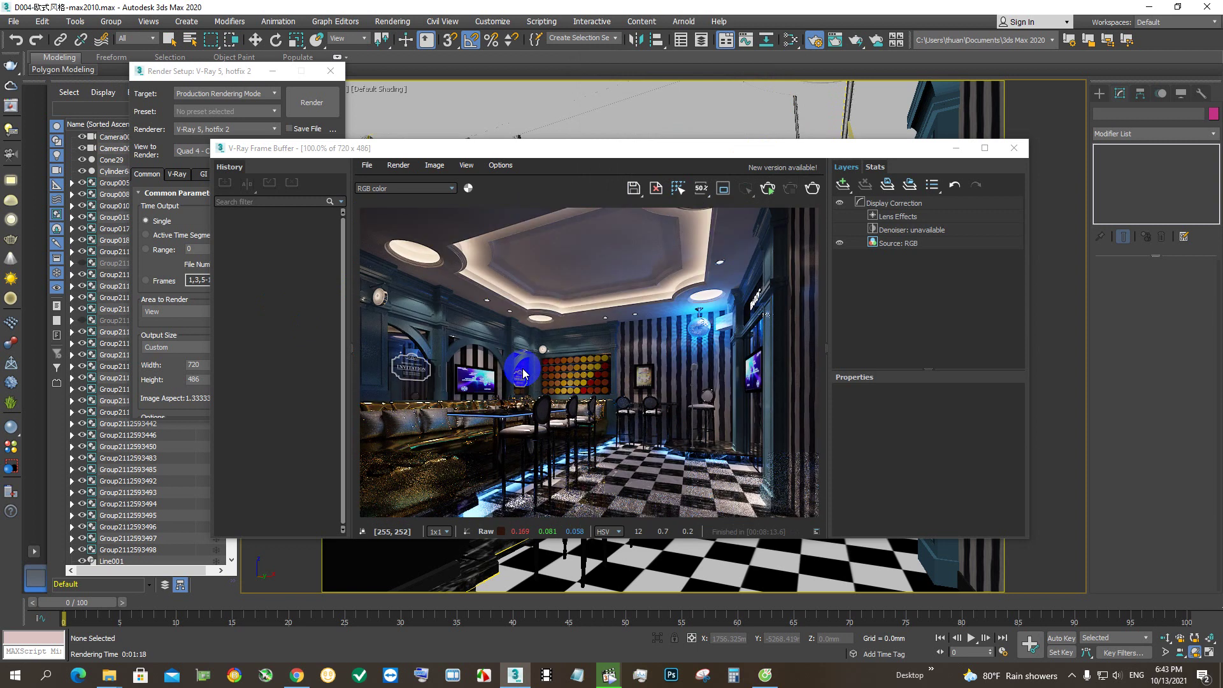
pyautogui.scroll(1, 500, 381)
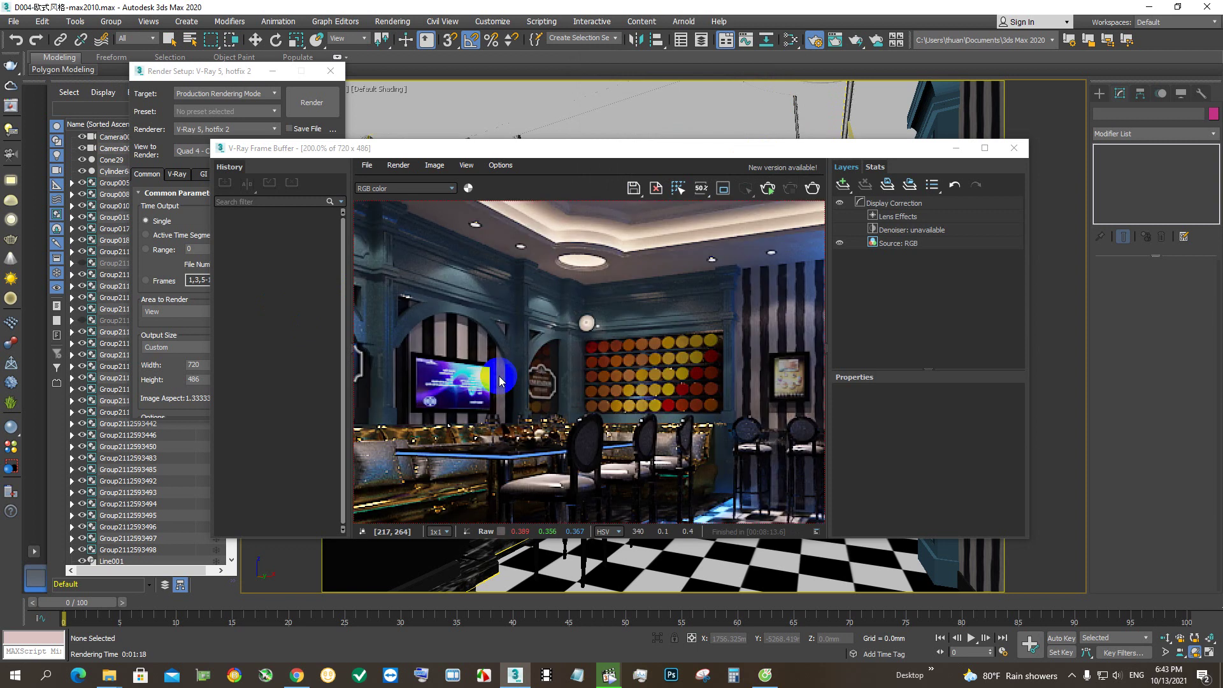
pyautogui.scroll(-1, 501, 380)
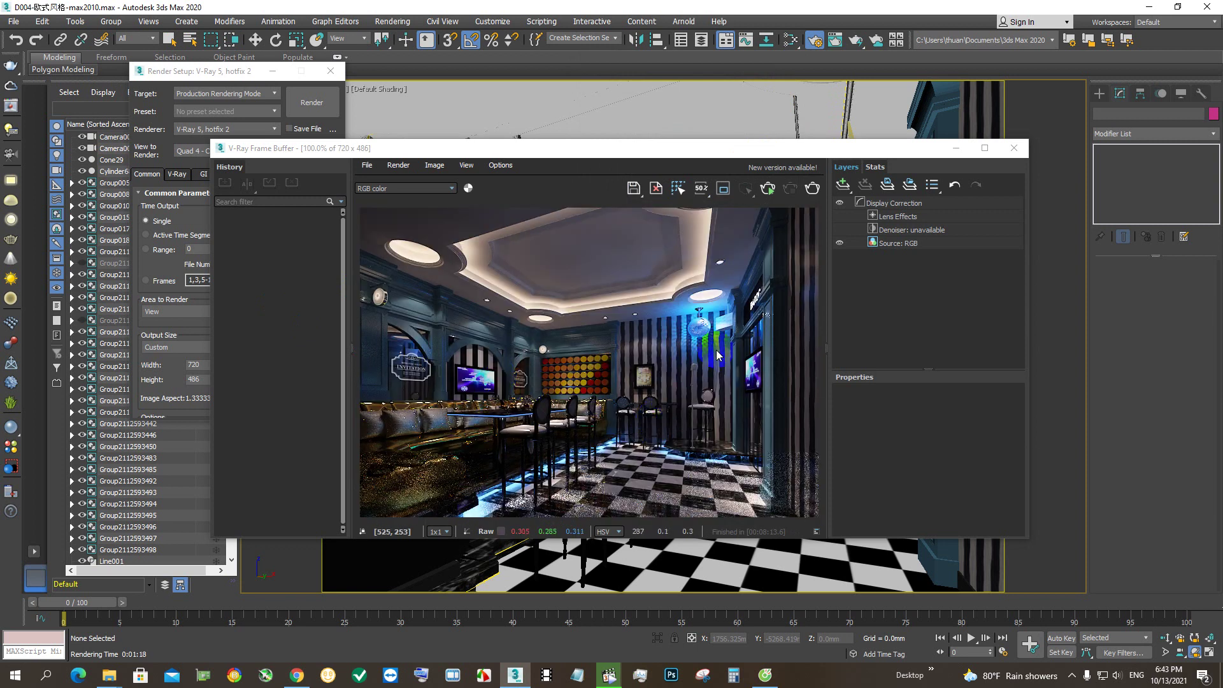
pyautogui.click(1013, 148)
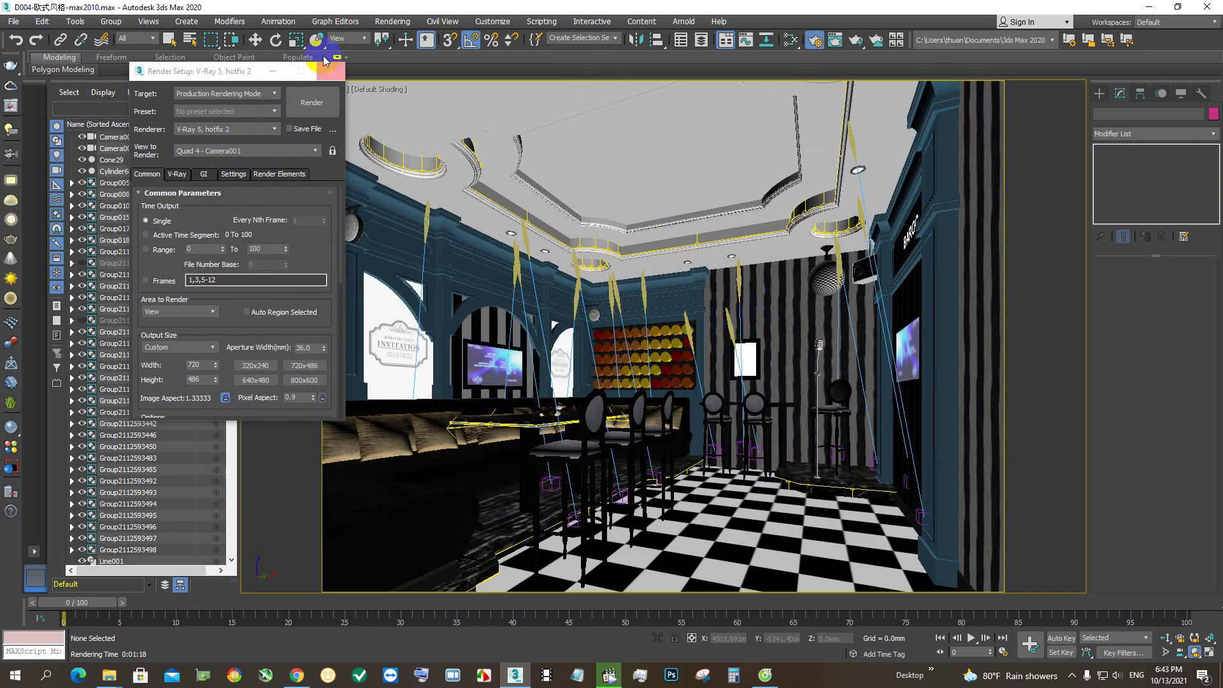
# Restore the four-viewport layout, zoom extents all, activate Perspective and close Render Setup
pyautogui.click(255, 40)
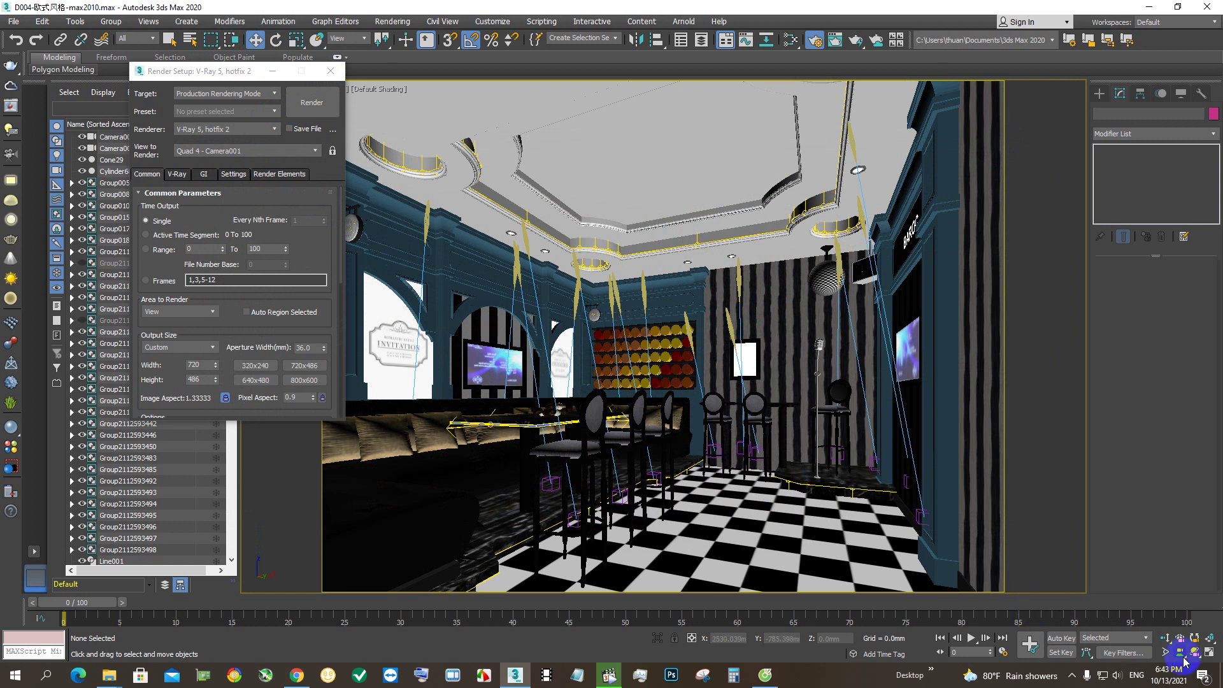
pyautogui.click(1209, 652)
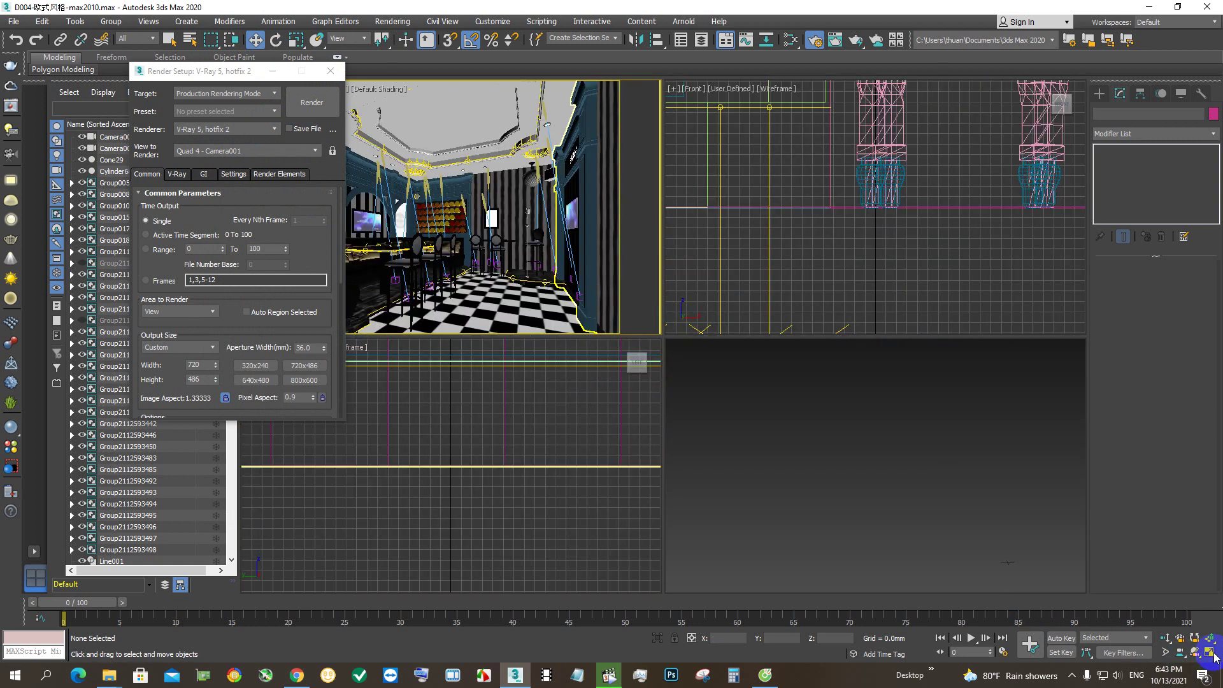
pyautogui.click(1211, 638)
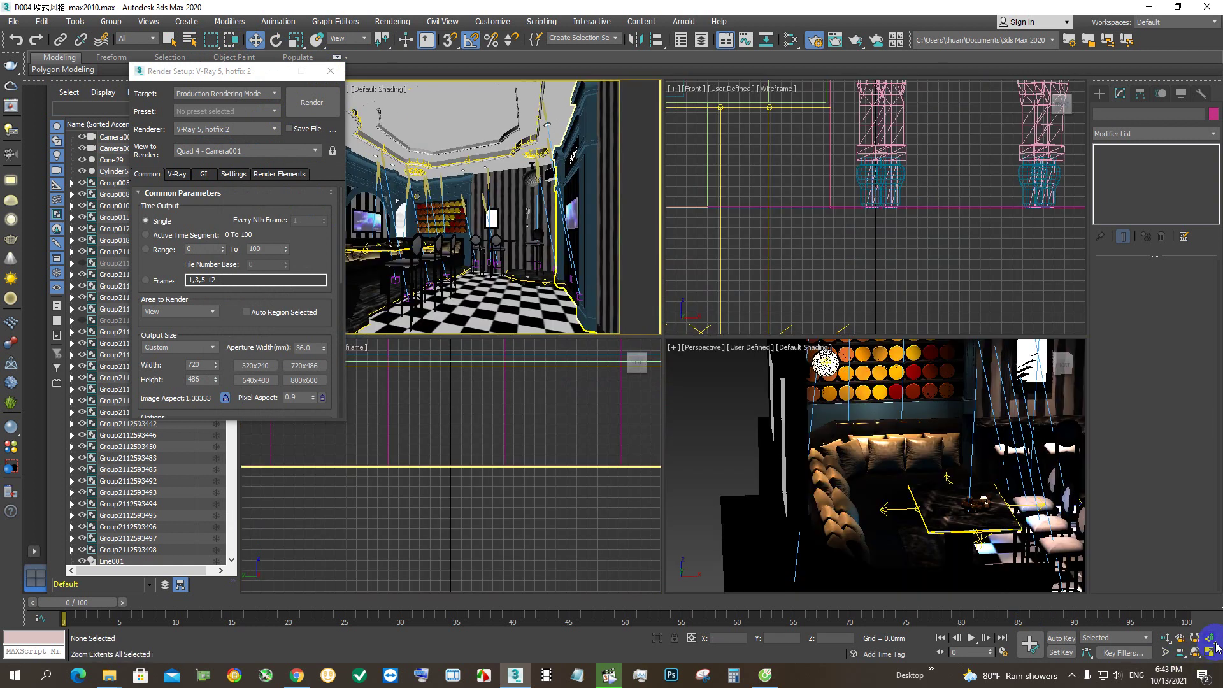
pyautogui.click(678, 446)
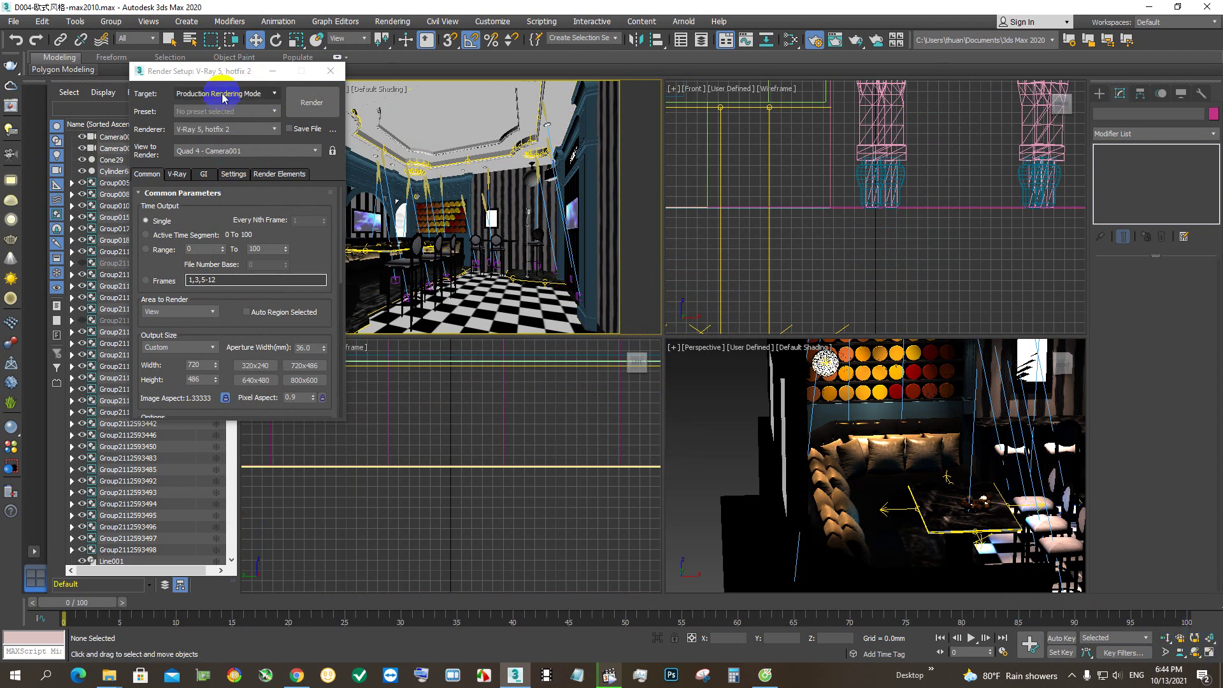
pyautogui.click(330, 70)
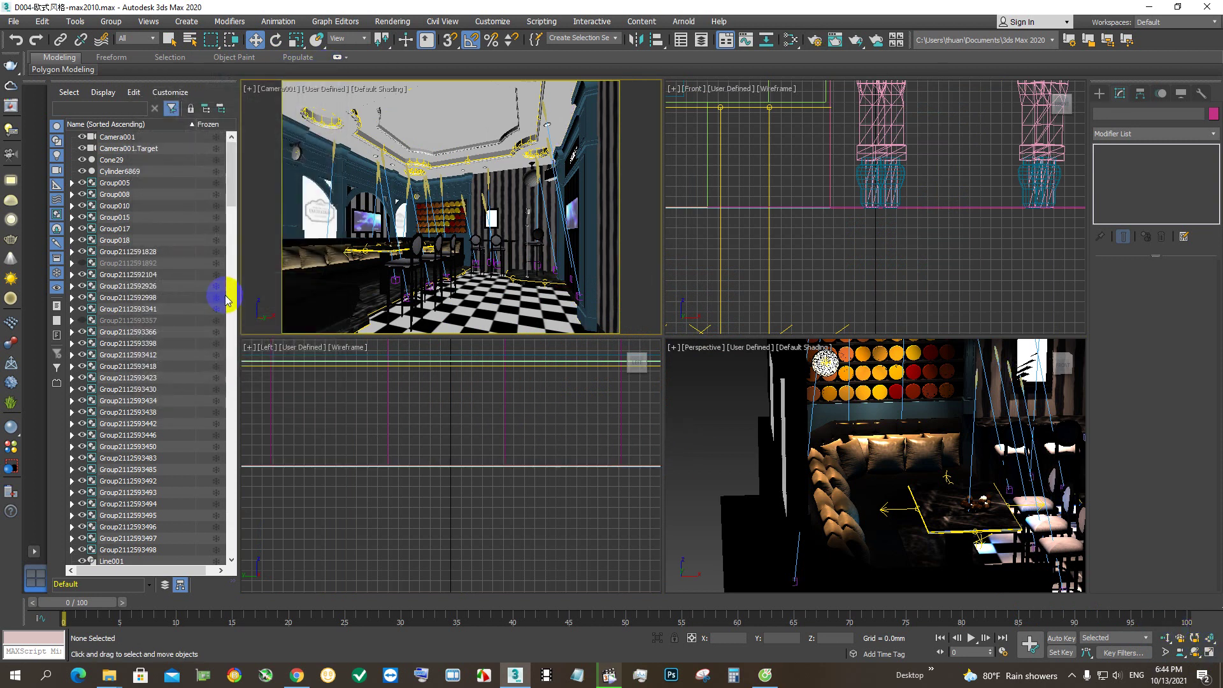
pyautogui.moveTo(230, 198); pyautogui.dragTo(217, 555)
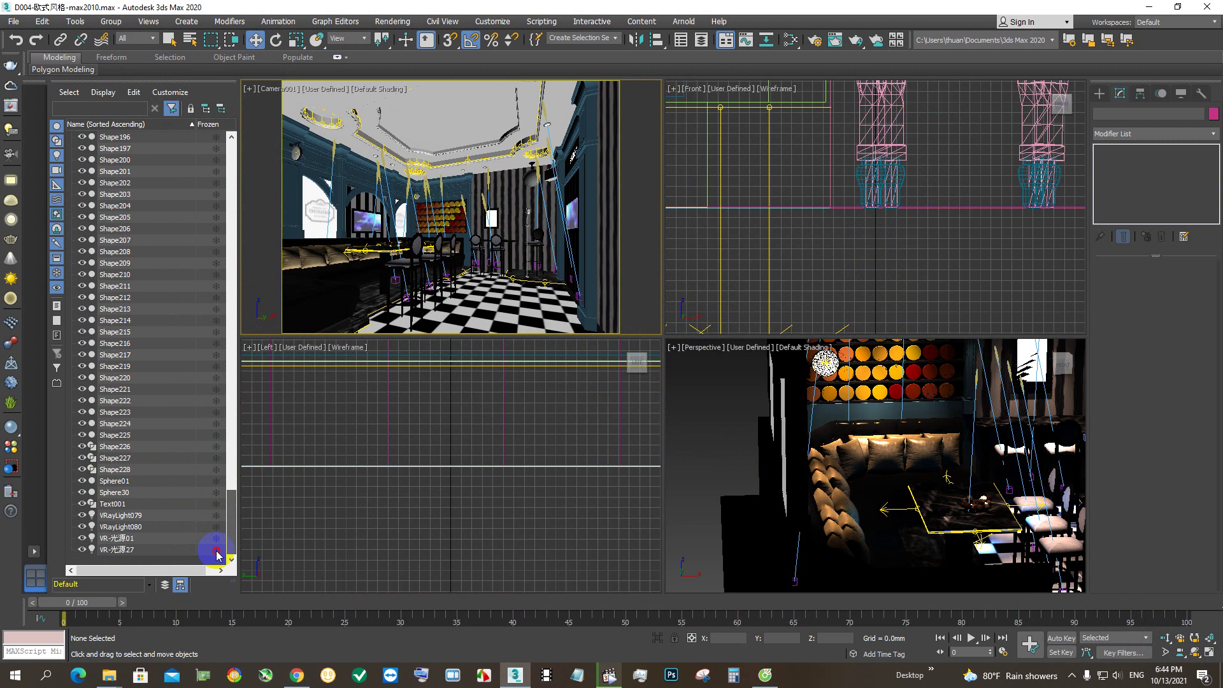
# Compare the Modify-panel settings of VRayLight080, VRayLight079 and the VR-光源01 sphere light
pyautogui.click(136, 528)
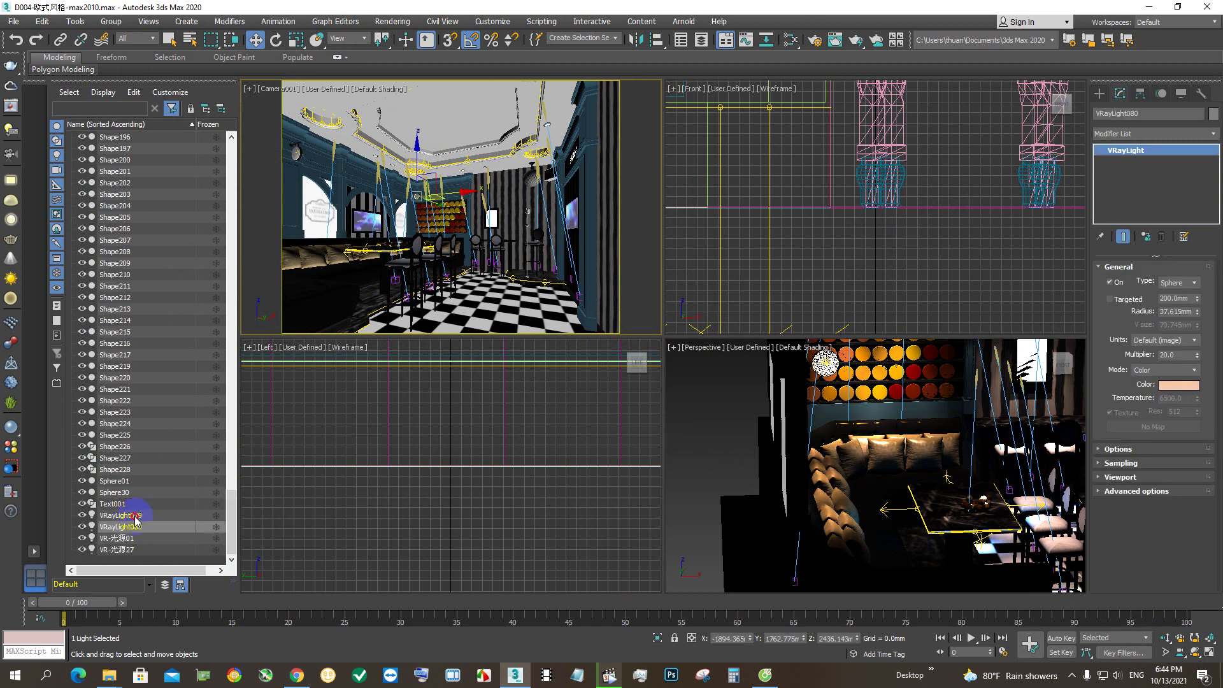
pyautogui.click(136, 517)
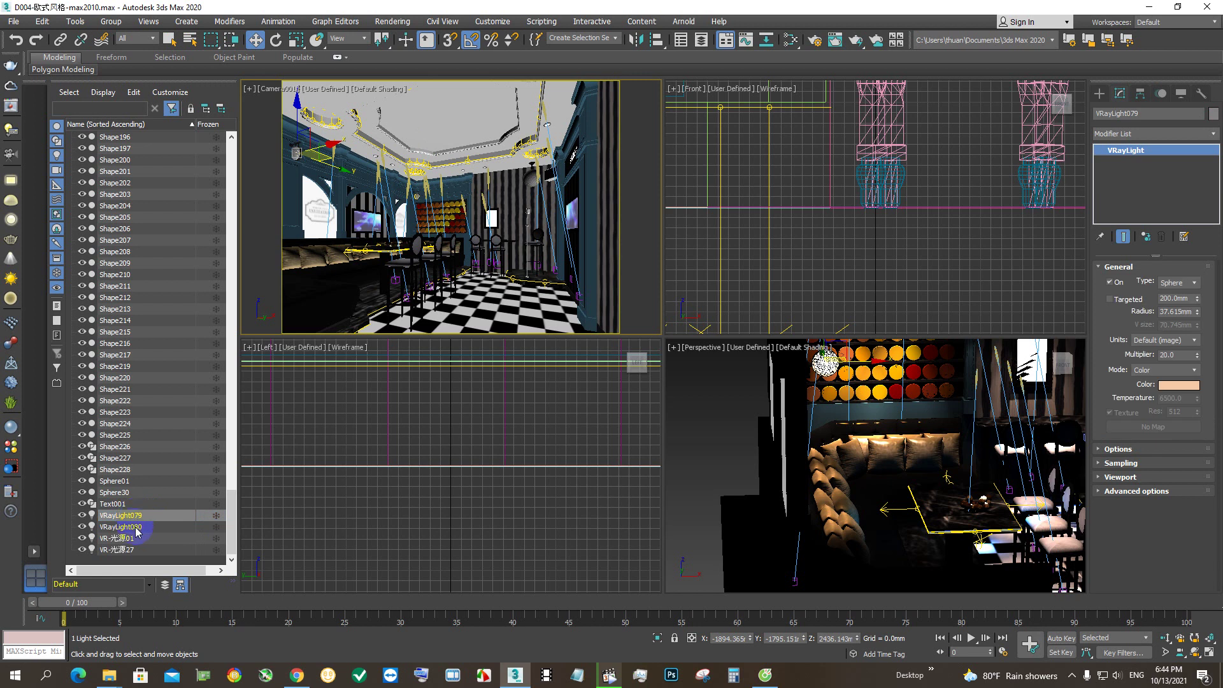
pyautogui.click(136, 527)
pyautogui.click(137, 539)
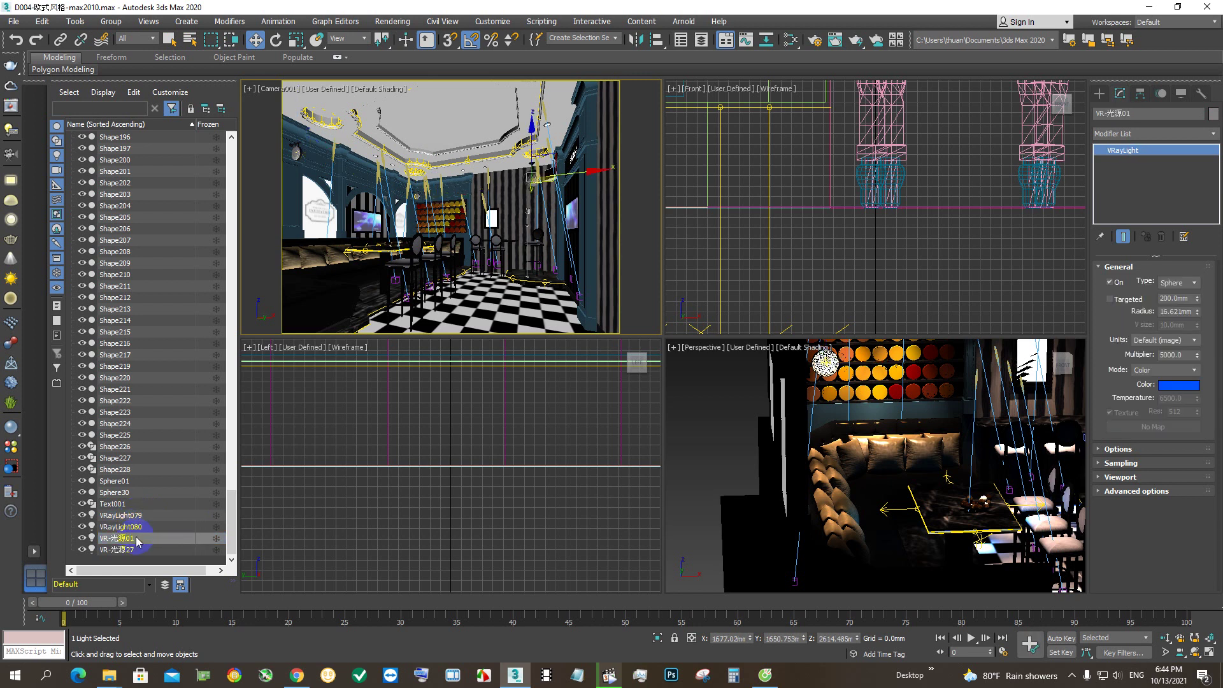
# Inspect PhotometricLight013's parameters, then bring up the Slate Material Editor
pyautogui.moveTo(233, 519); pyautogui.dragTo(246, 288)
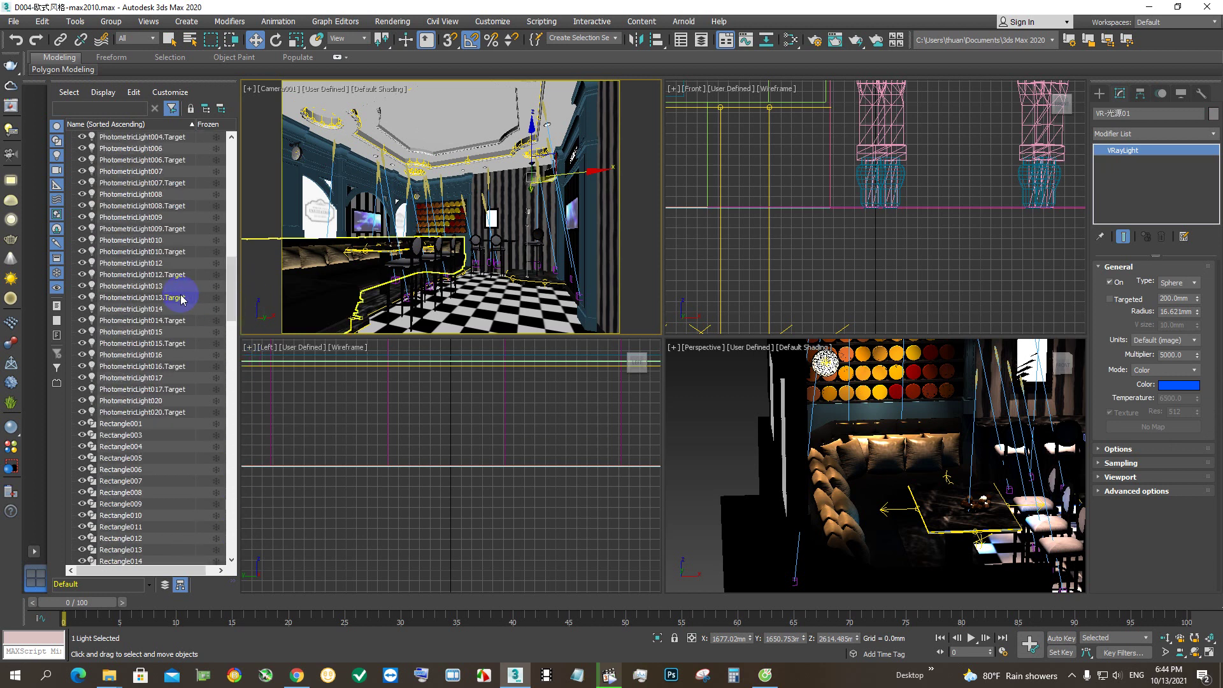
pyautogui.click(153, 286)
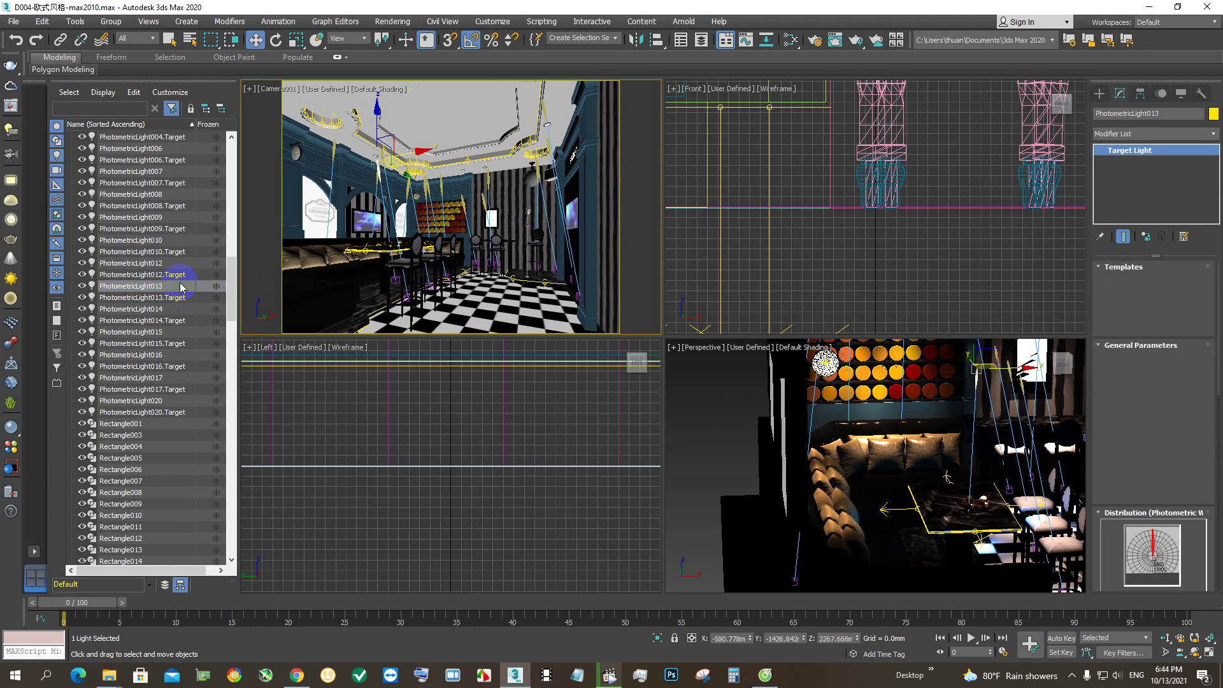
pyautogui.moveTo(231, 278); pyautogui.dragTo(233, 147)
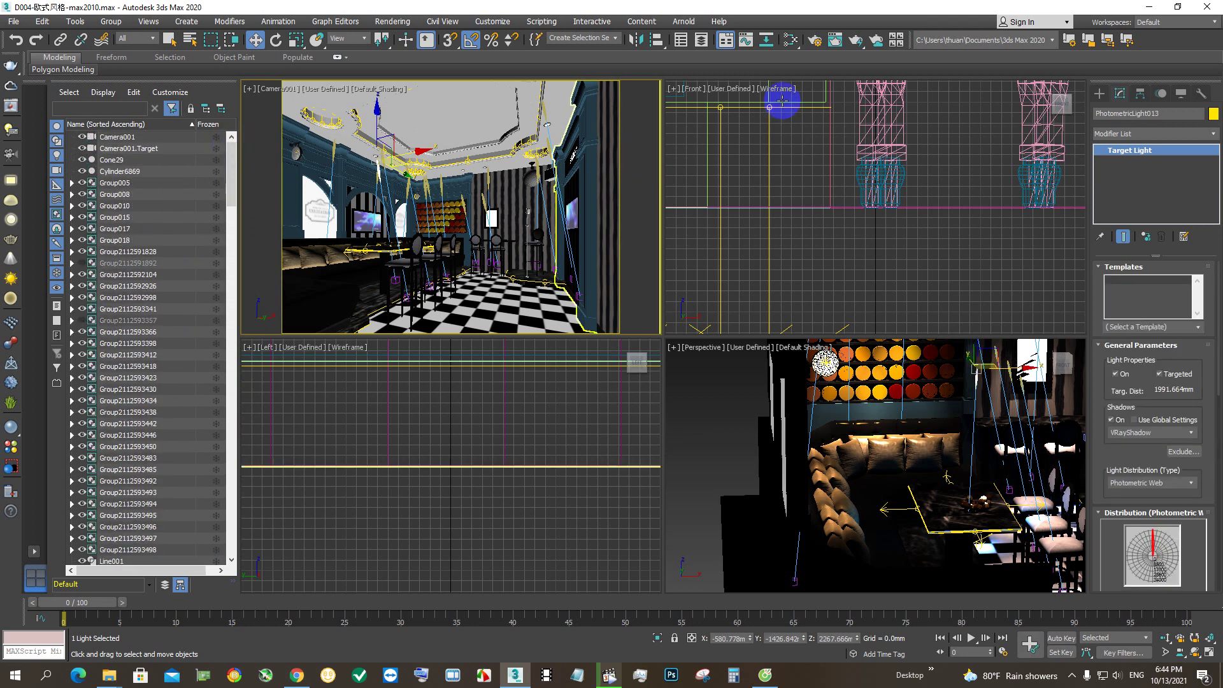
pyautogui.click(788, 46)
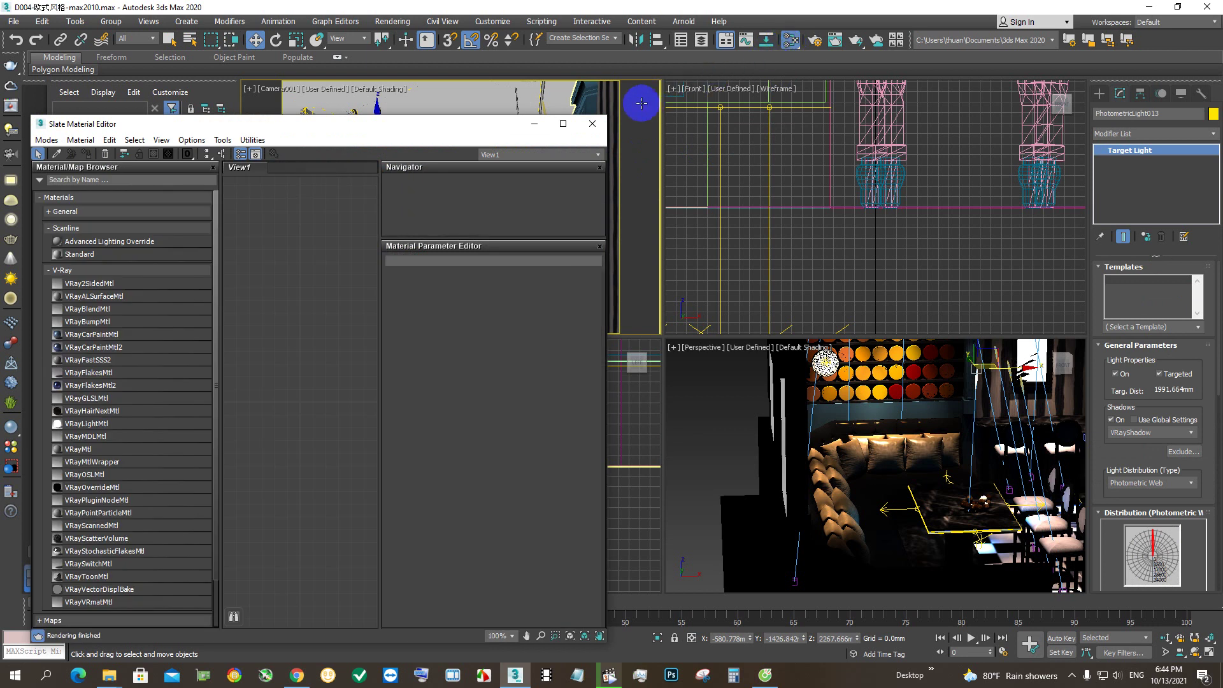